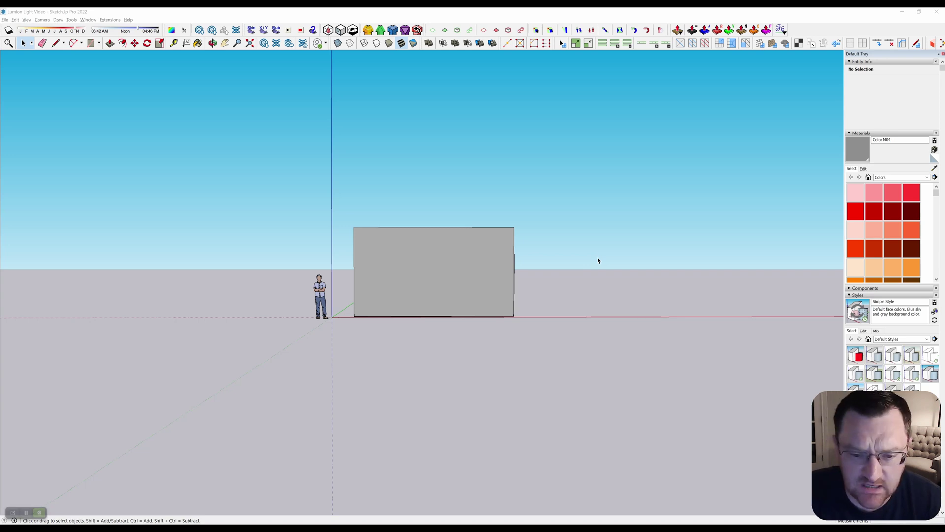
Step: Move the floating Lumion LiveSync toolbar below the main toolbar rows so it no longer covers them
mouse_move(572, 267)
middle_down()
mouse_move(429, 317)
mouse_move(338, 327)
mouse_move(378, 359)
mouse_move(577, 389)
mouse_move(737, 333)
mouse_move(449, 289)
mouse_move(621, 242)
mouse_move(310, 236)
mouse_move(363, 260)
middle_up()
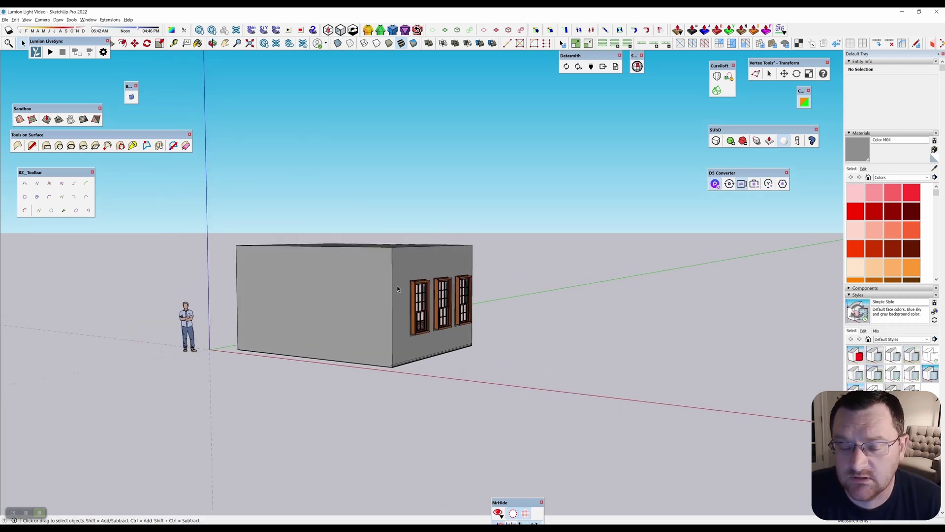
middle_drag(397, 288, 151, 10)
drag(62, 41, 103, 61)
double_click(103, 43)
Step: Draw a flat rectangle on the ground beside the building's windowed side, across the red axis
click(91, 43)
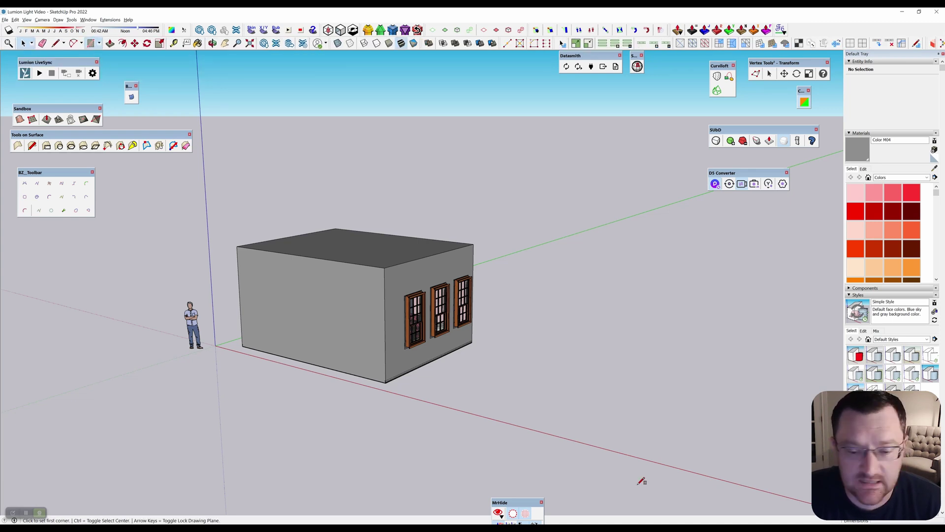
shift+middle_drag(642, 481, 501, 325)
click(414, 294)
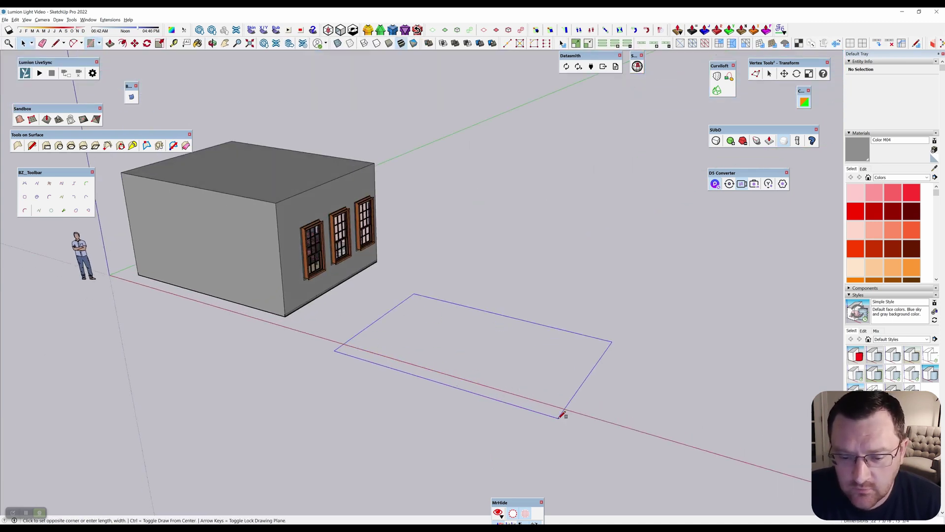
click(564, 422)
shift+middle_drag(563, 422, 480, 355)
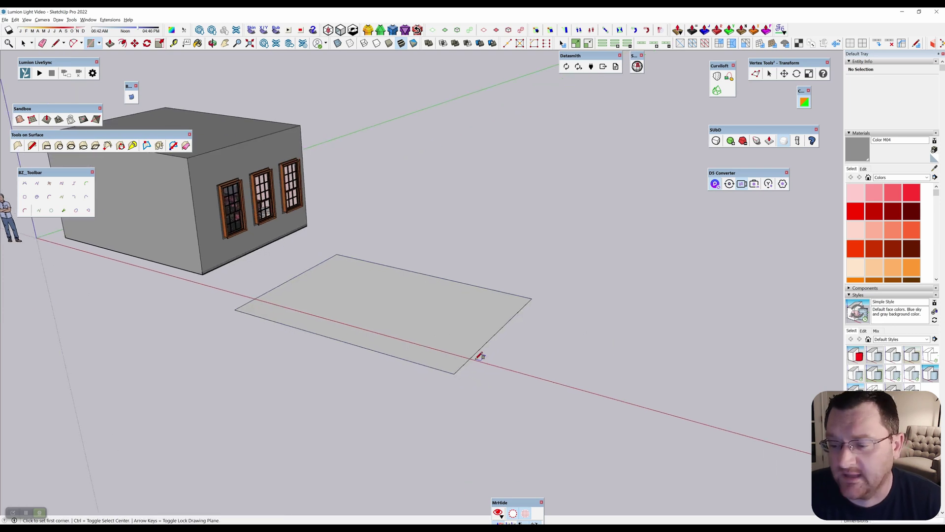
Step: Draw an upright rectangle as a single-face wall along the far edge of the ground rectangle
middle_drag(409, 345, 464, 318)
scroll(462, 317, up, 1)
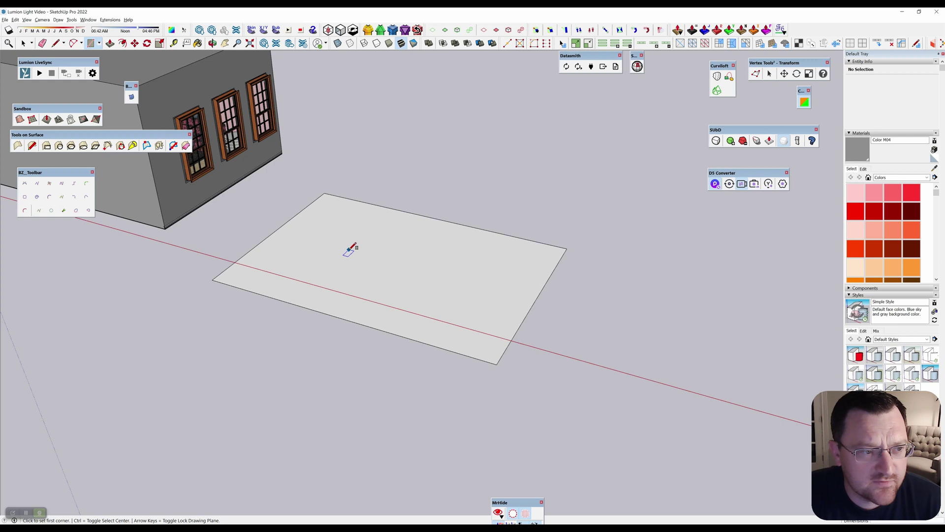
middle_drag(350, 250, 287, 236)
click(320, 203)
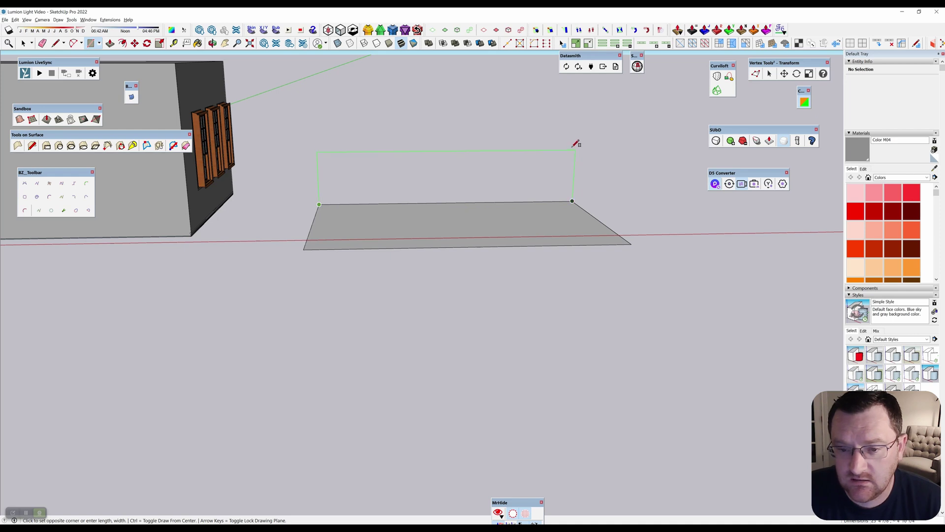
click(568, 114)
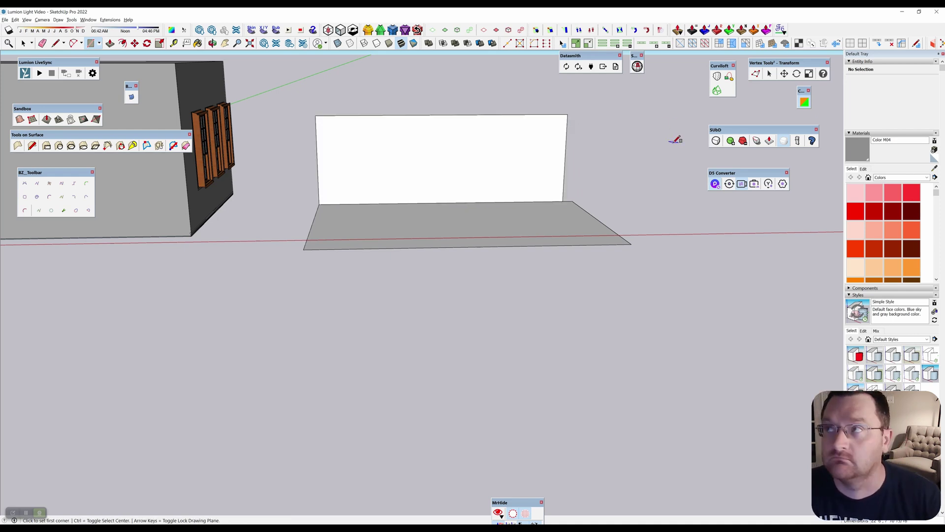
middle_drag(661, 141, 556, 217)
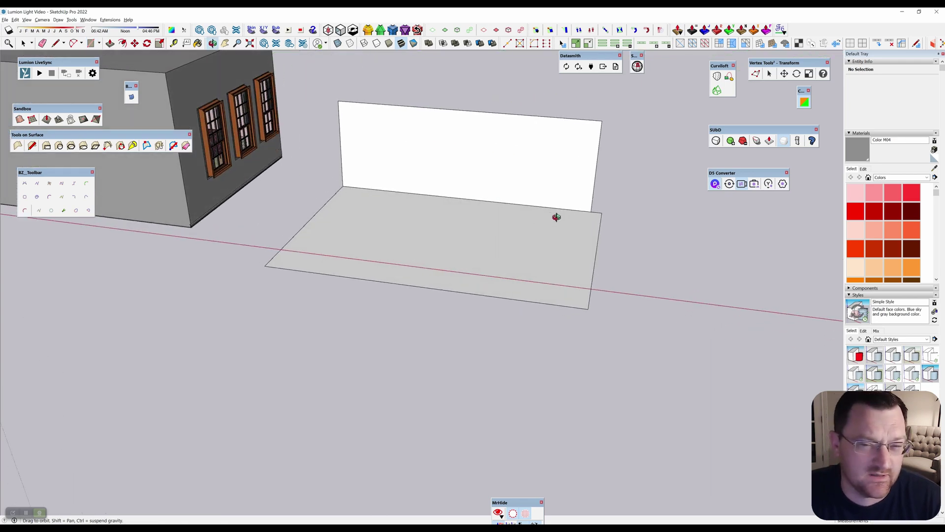
scroll(556, 217, up, 5)
scroll(687, 310, down, 3)
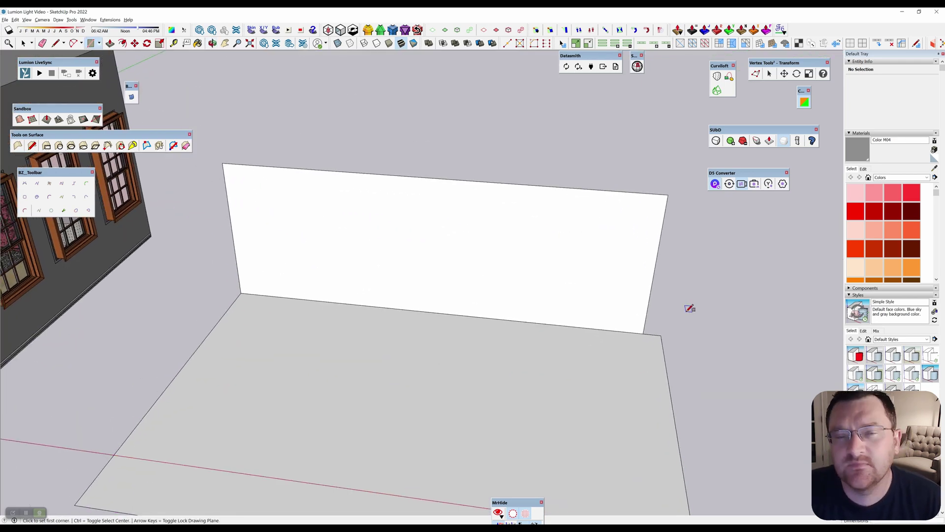
Step: Hide the building's large front wall face to open up the furnished interior
middle_drag(690, 308, 518, 295)
key(space)
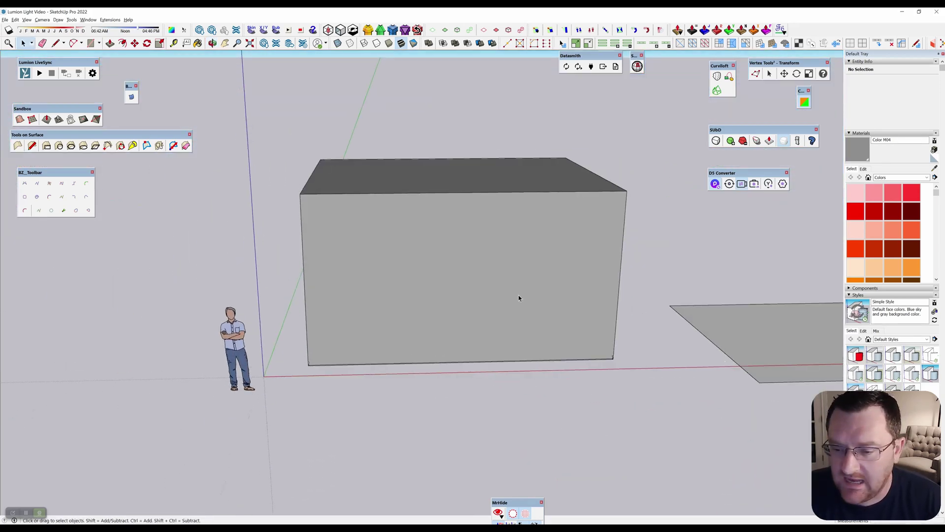
click(519, 294)
right_click(469, 261)
click(493, 276)
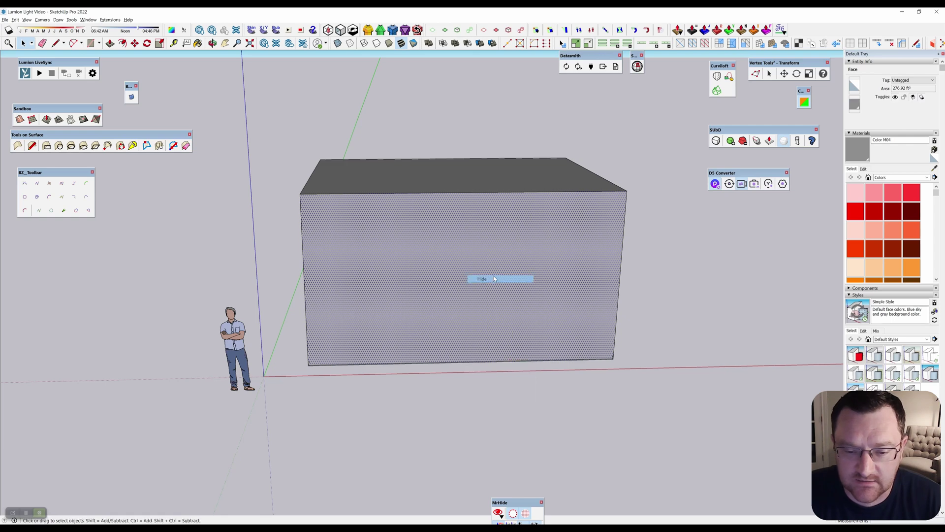
click(626, 279)
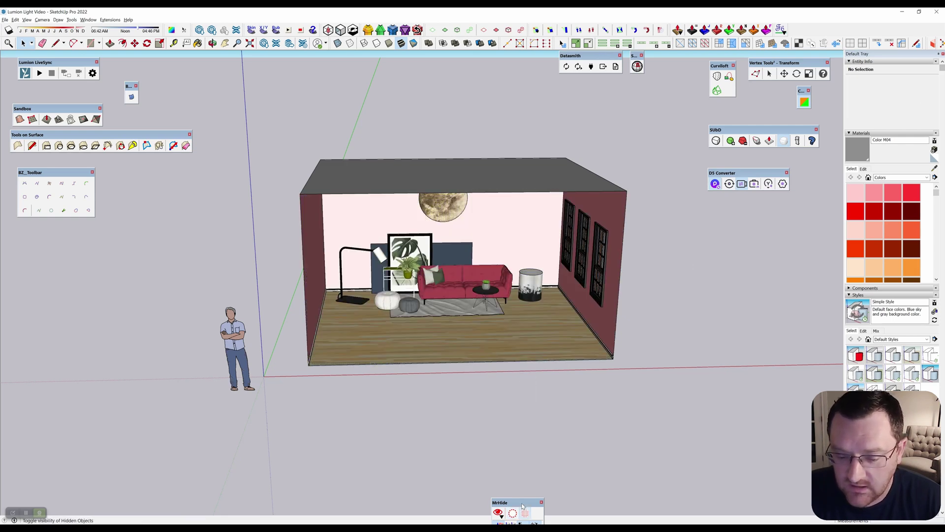
Step: Examine the furnished room through the open front, framing the sofa, lamp and round wall art
middle_drag(538, 414, 552, 315)
scroll(557, 309, up, 6)
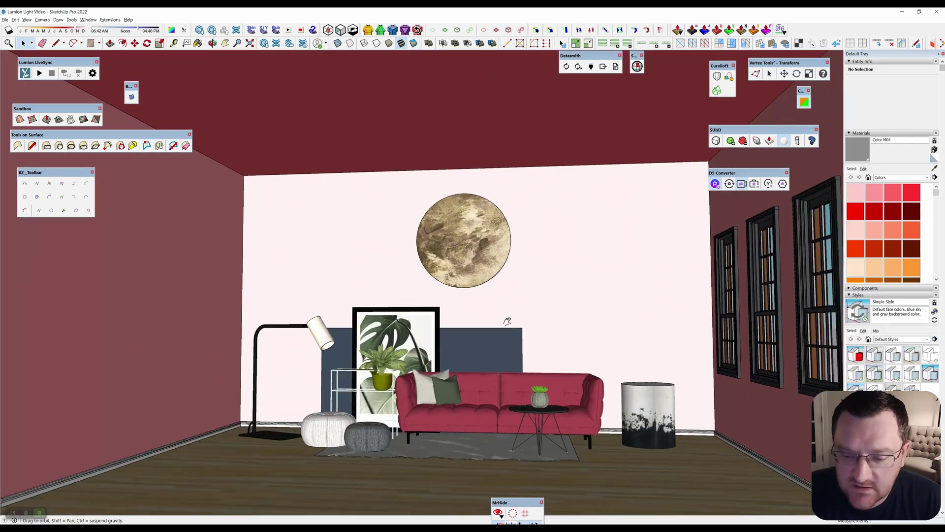
scroll(557, 308, up, 4)
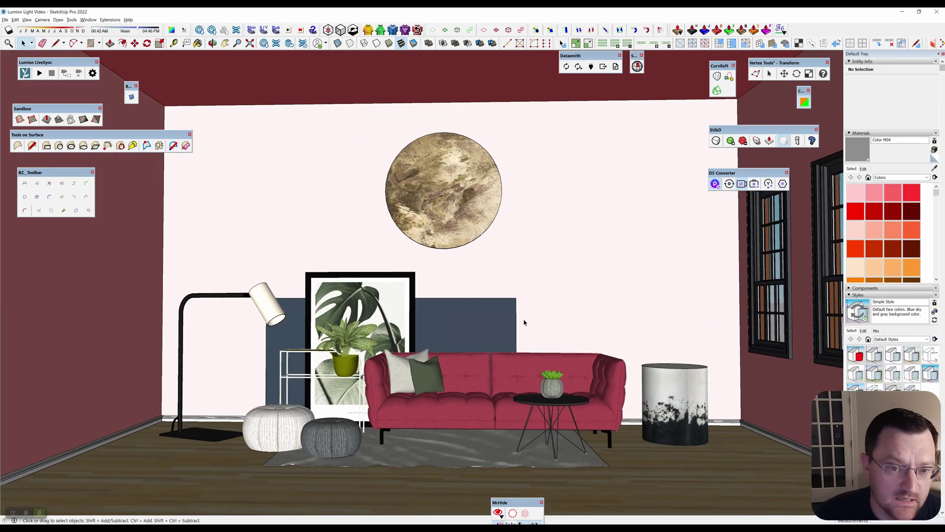
middle_drag(560, 320, 446, 299)
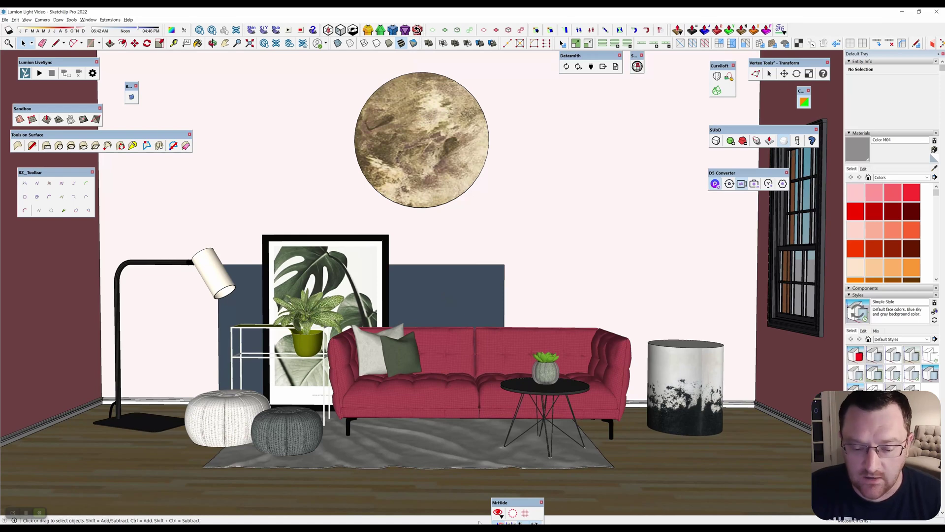
Step: Switch to the Lumion Student scene and examine the joints between the blue side wall, back wall and ceiling for light leaks
mouse_move(465, 525)
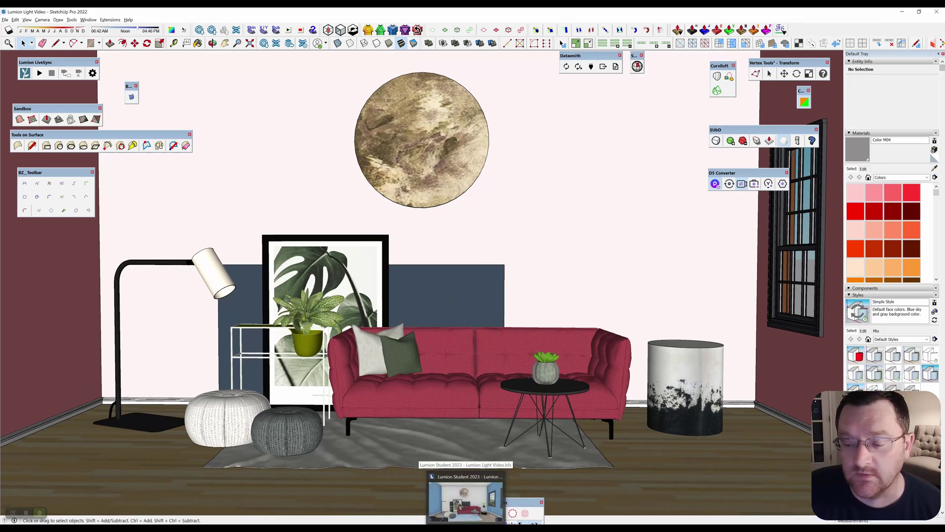
click(465, 500)
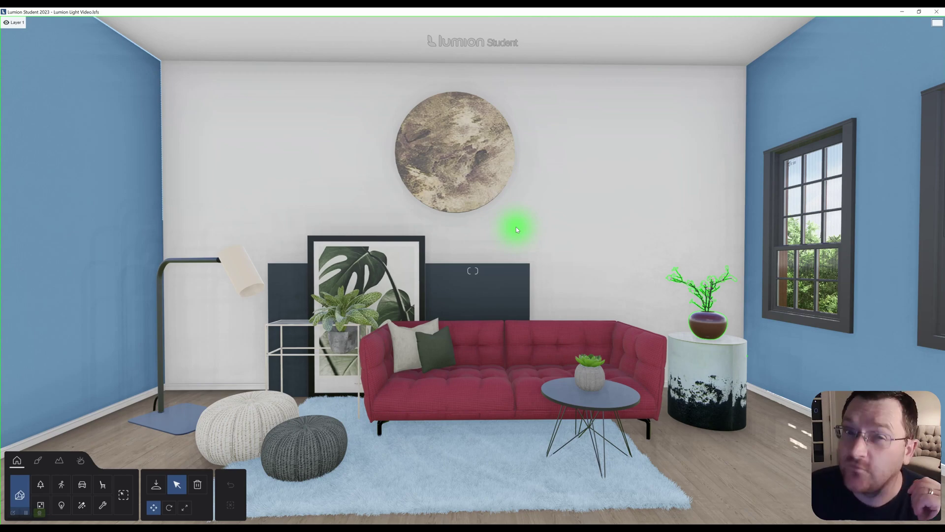
right_drag(516, 226, 405, 104)
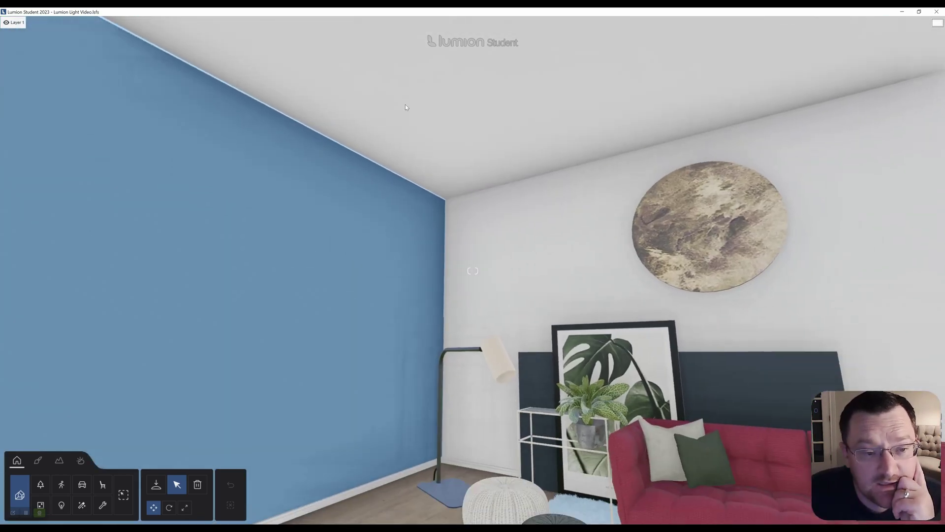
scroll(406, 148, up, 3)
right_drag(406, 173, 431, 168)
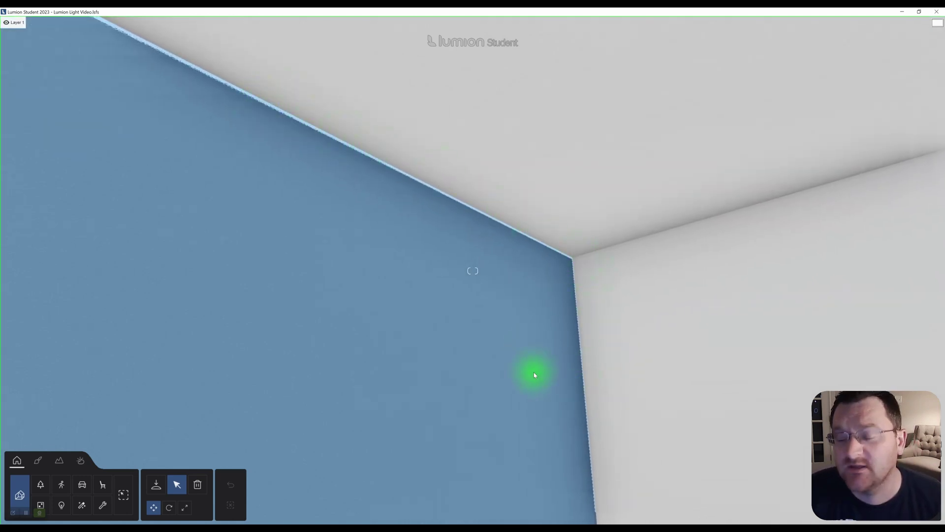
right_drag(487, 376, 549, 421)
key(s)
right_drag(472, 271, 501, 246)
key(w)
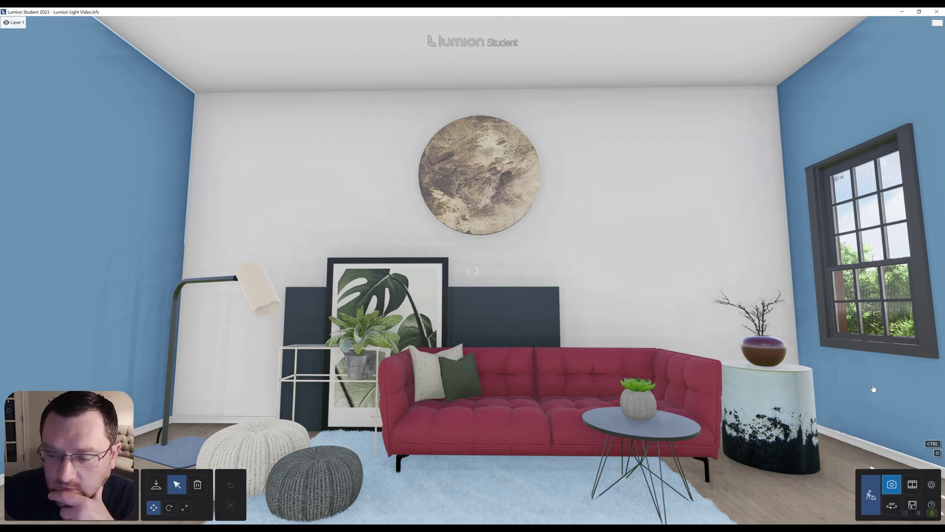
Step: Enter Photo mode and load photo 2 with its Realistic style
click(891, 488)
click(40, 192)
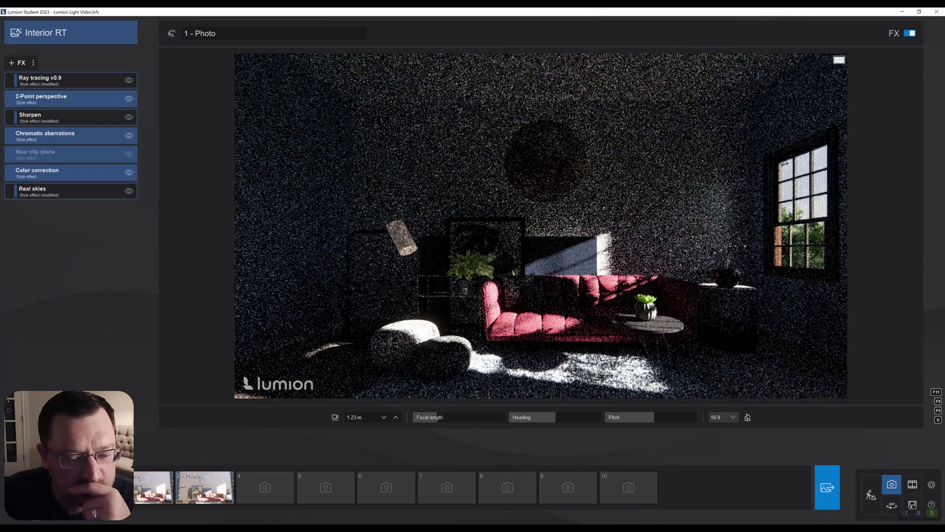
click(136, 480)
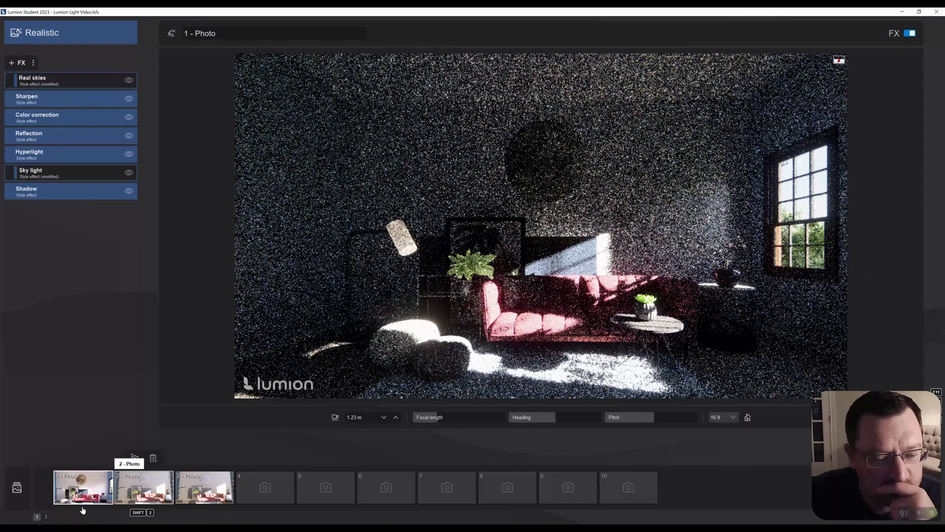
click(138, 488)
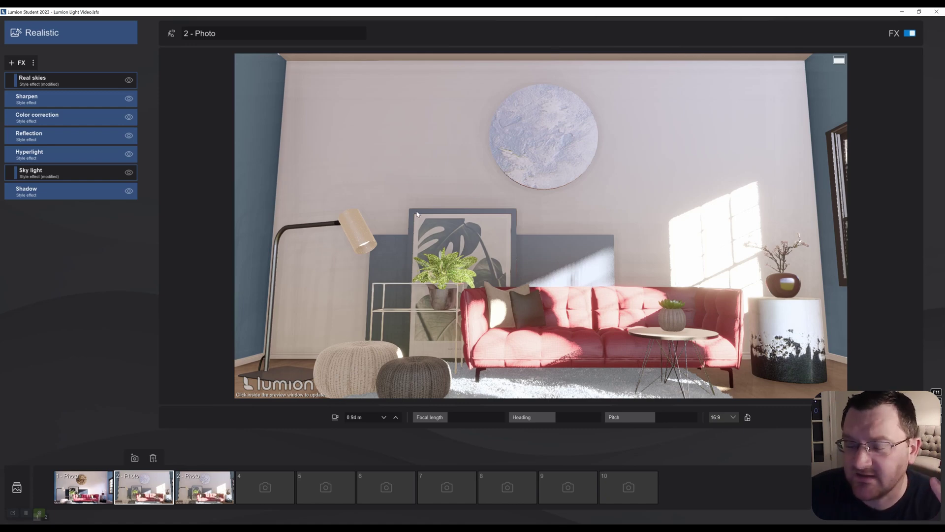
Step: Examine the ceiling and blue side wall corners in the photo 2 preview for light leaks
right_drag(417, 213, 451, 173)
right_drag(422, 237, 416, 210)
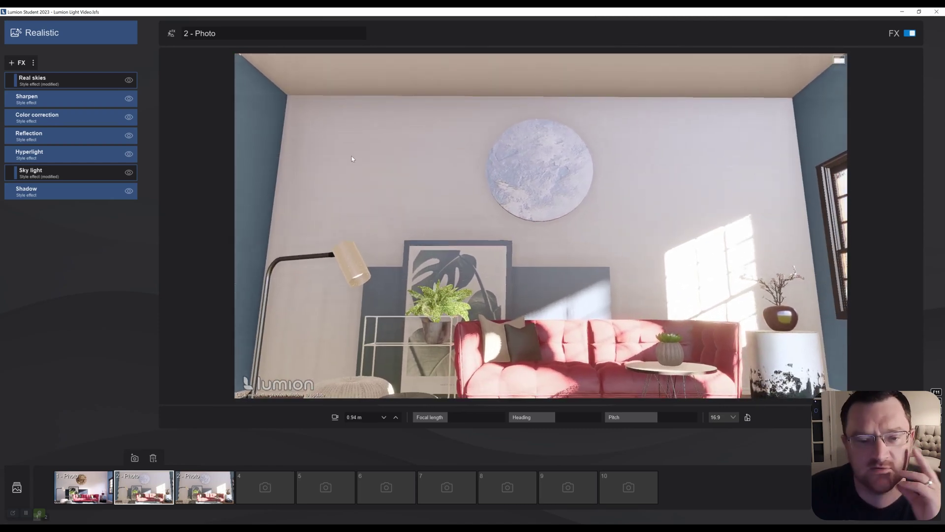
right_drag(353, 159, 399, 191)
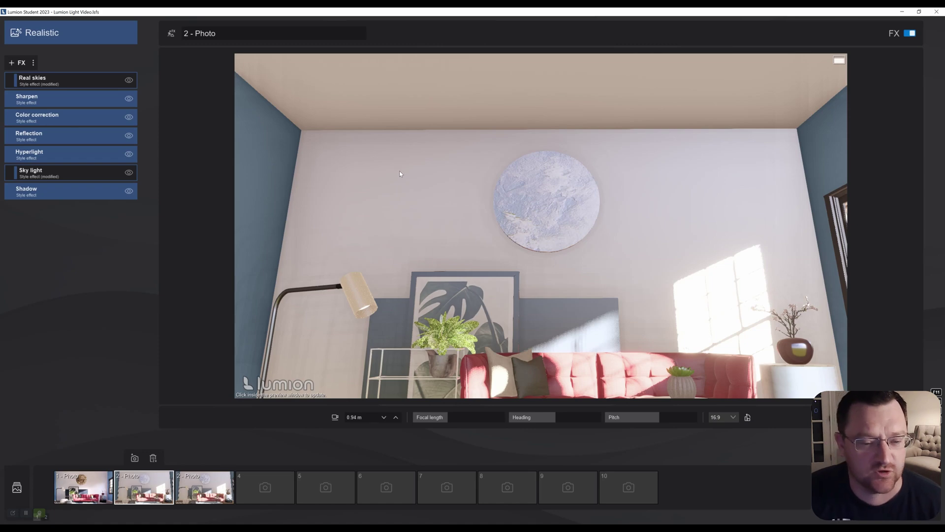
right_drag(415, 225, 380, 226)
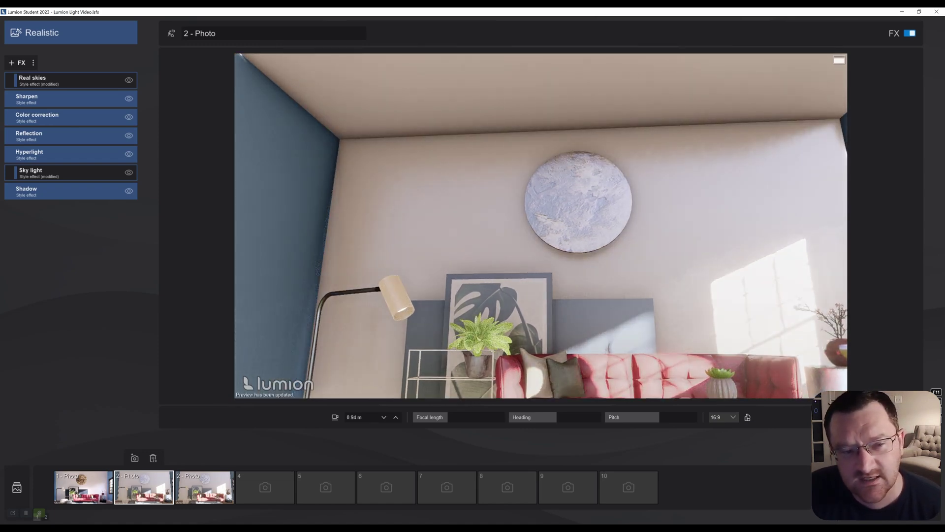
right_drag(282, 91, 422, 86)
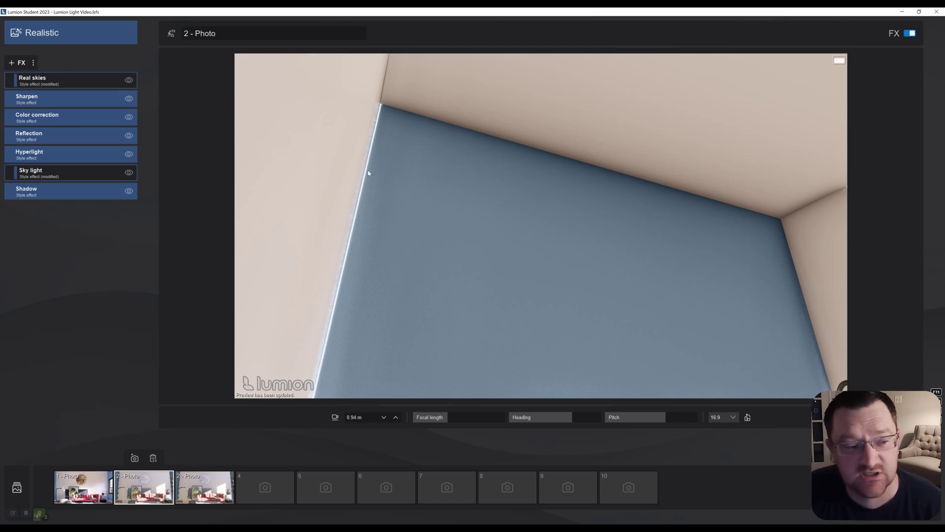
Step: Bring the photo 2 preview back to a frontal view of the sofa and round wall art
right_drag(529, 220, 714, 318)
right_drag(571, 221, 522, 158)
mouse_move(527, 196)
right_down()
mouse_move(522, 155)
mouse_move(540, 191)
right_up()
key(q)
key(w)
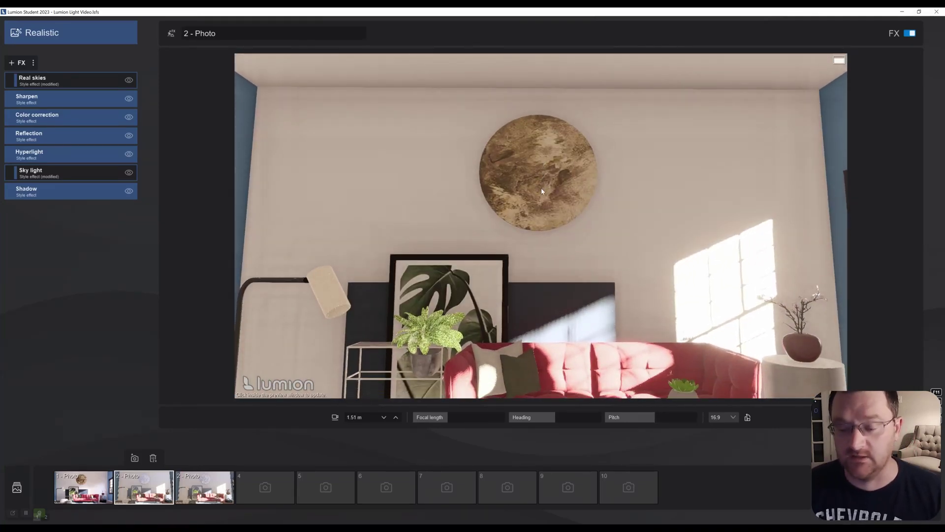
right_drag(622, 223, 585, 188)
key(s)
key(w)
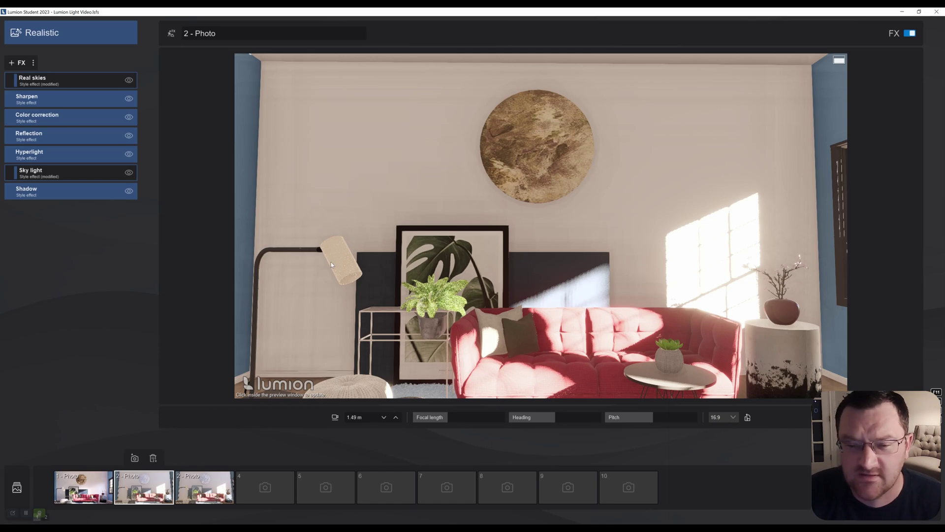
Step: Inspect the upper corner of the blue side wall in the preview, and return to a closer view of the sofa
right_drag(482, 261, 408, 214)
key(s)
mouse_move(541, 226)
right_down()
mouse_move(482, 251)
mouse_move(541, 226)
right_up()
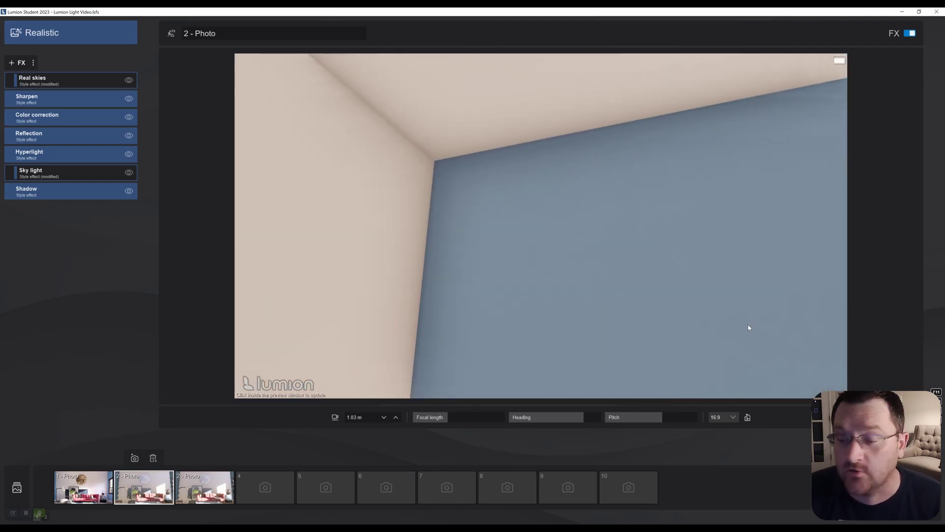
right_drag(748, 327, 458, 243)
key(s)
key(w)
key(s)
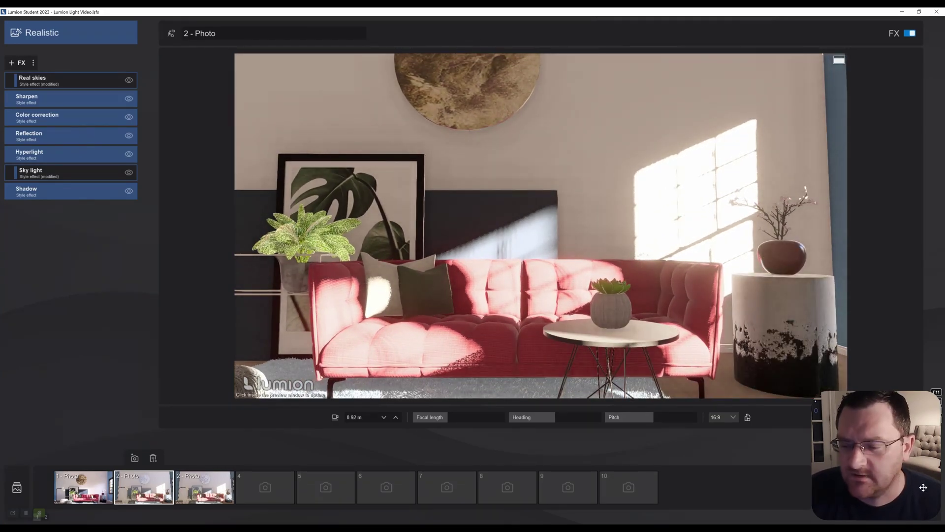
drag(900, 480, 566, 179)
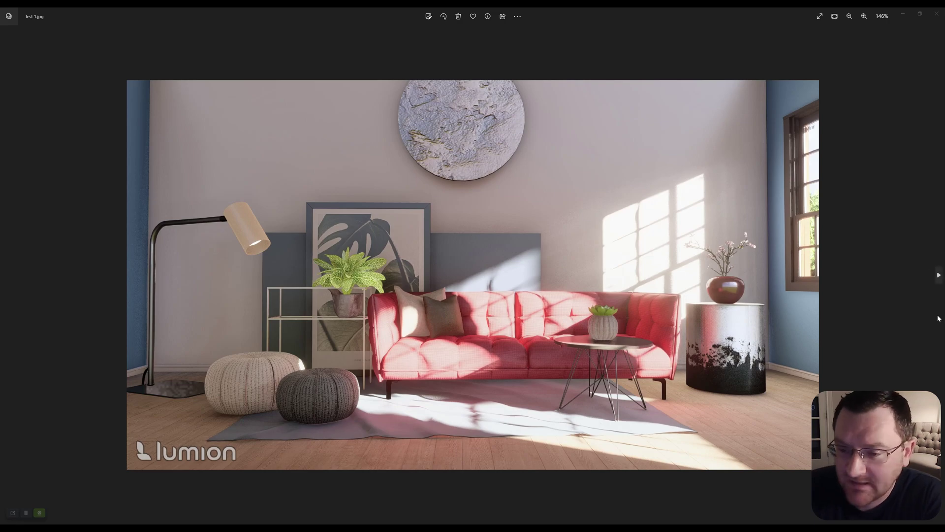
Step: Examine the coffee table, drum side table and baseboard corner up close in the rendered image Test 1.jpg
scroll(737, 300, up, 4)
drag(546, 404, 461, 228)
scroll(617, 251, up, 4)
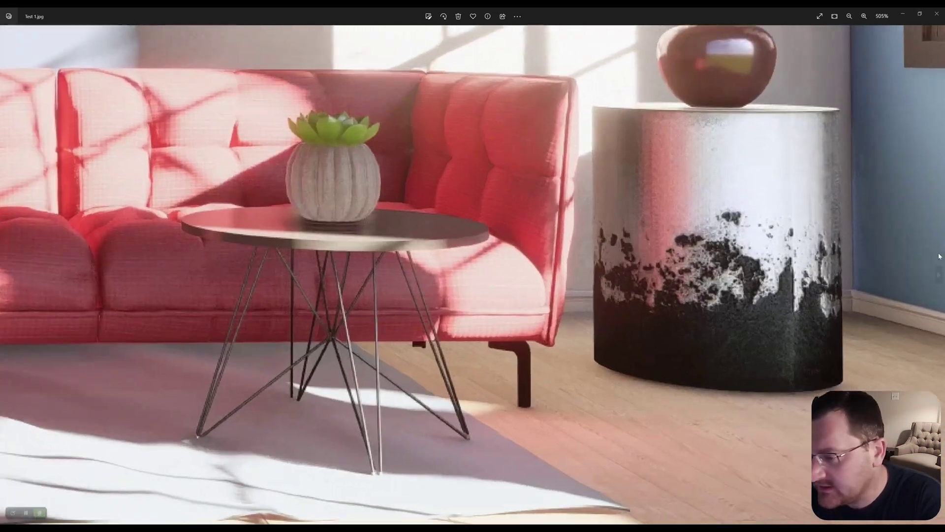
drag(758, 202, 558, 185)
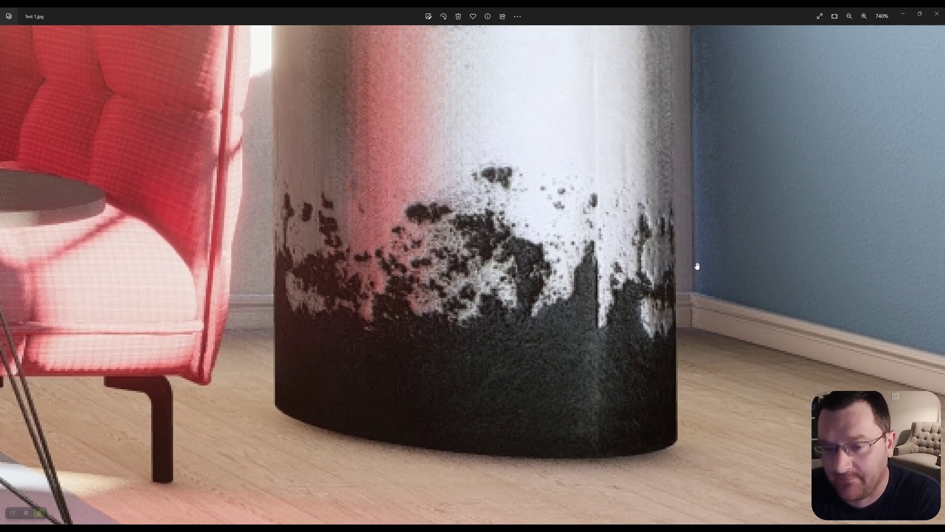
scroll(694, 301, up, 3)
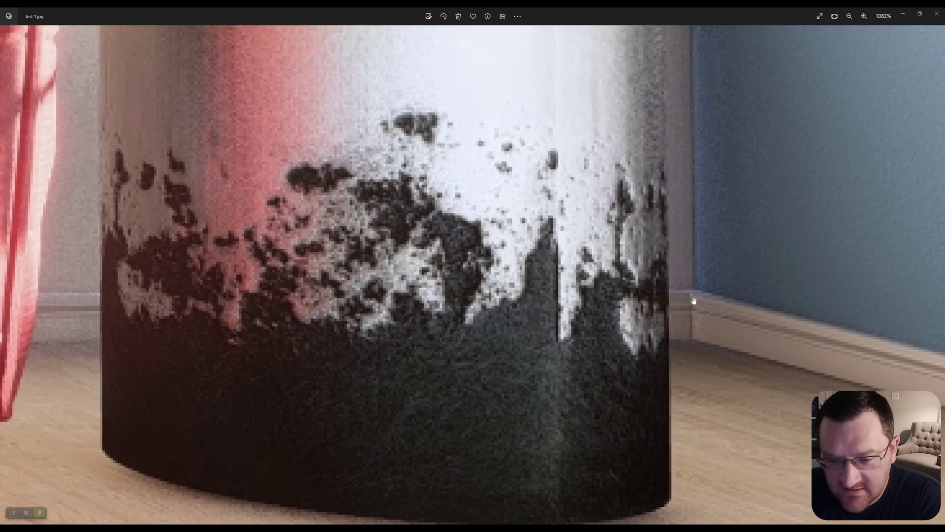
Step: Inspect the drum side table again and the corner where the blue wall meets the baseboard in Test 1.jpg
scroll(664, 298, down, 10)
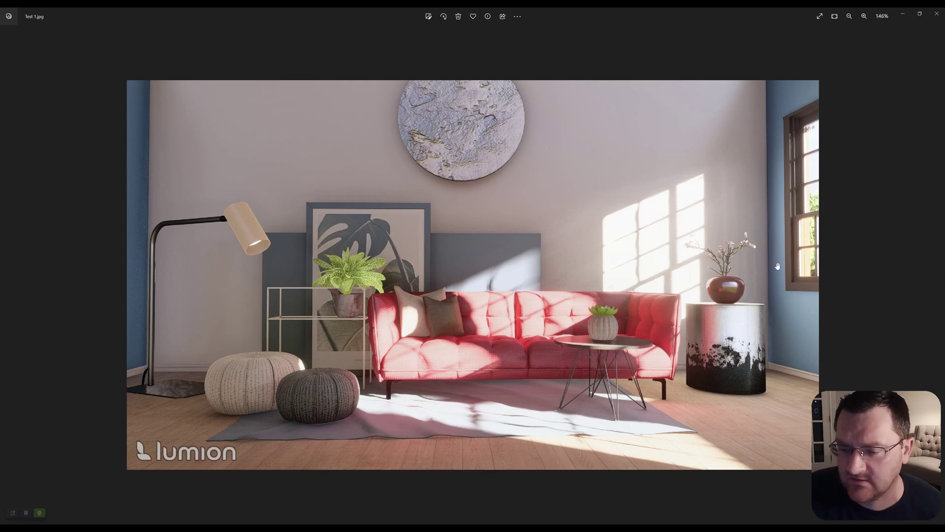
scroll(788, 370, up, 4)
drag(788, 370, 190, 294)
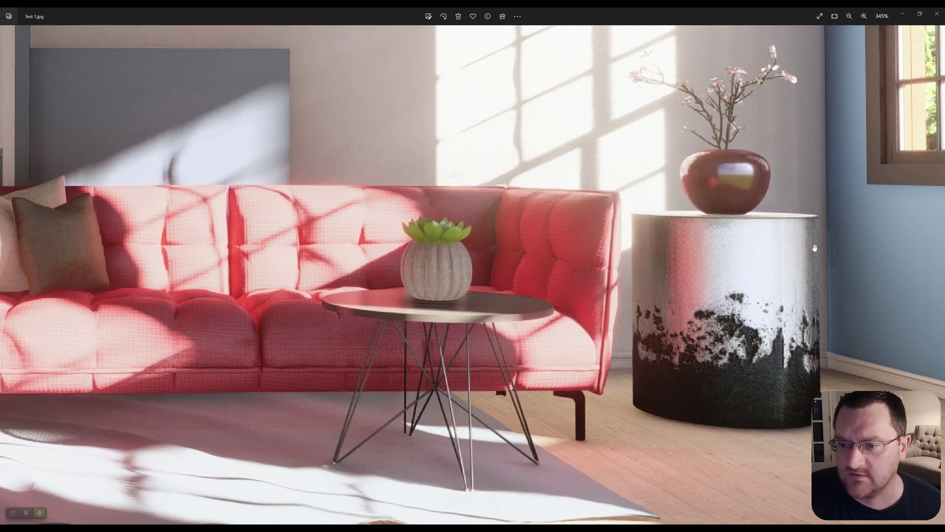
scroll(813, 248, up, 3)
drag(788, 367, 790, 284)
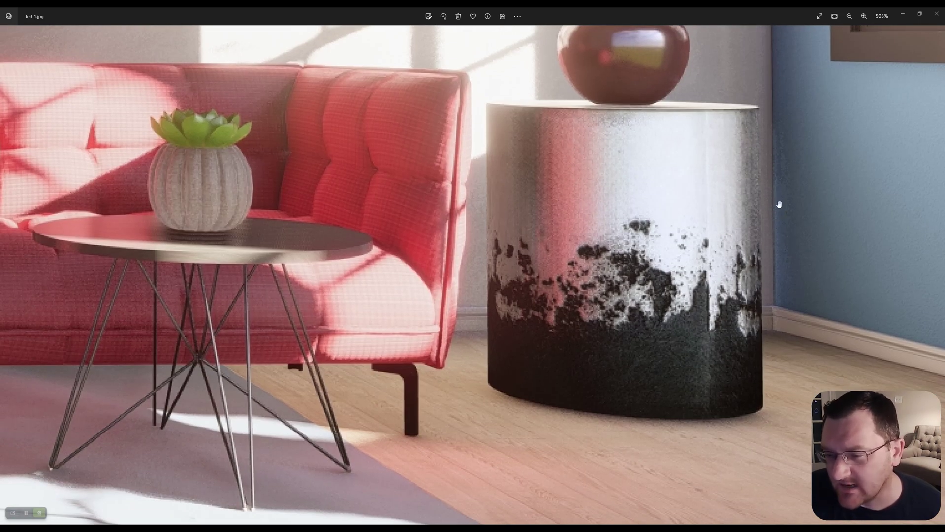
scroll(775, 200, down, 6)
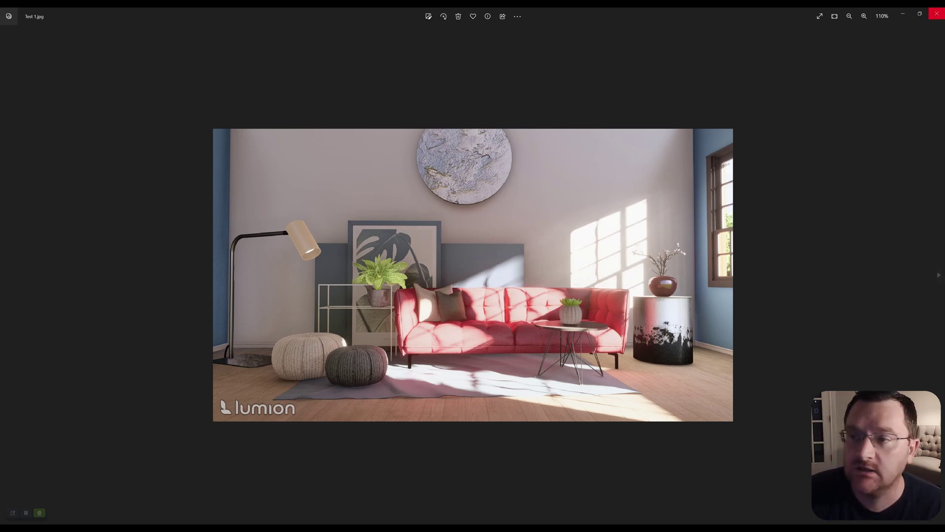
Step: Open the render Test Ray 150.jpg and examine the floor lamp corner and the upper wall around the round art
click(937, 13)
double_click(329, 101)
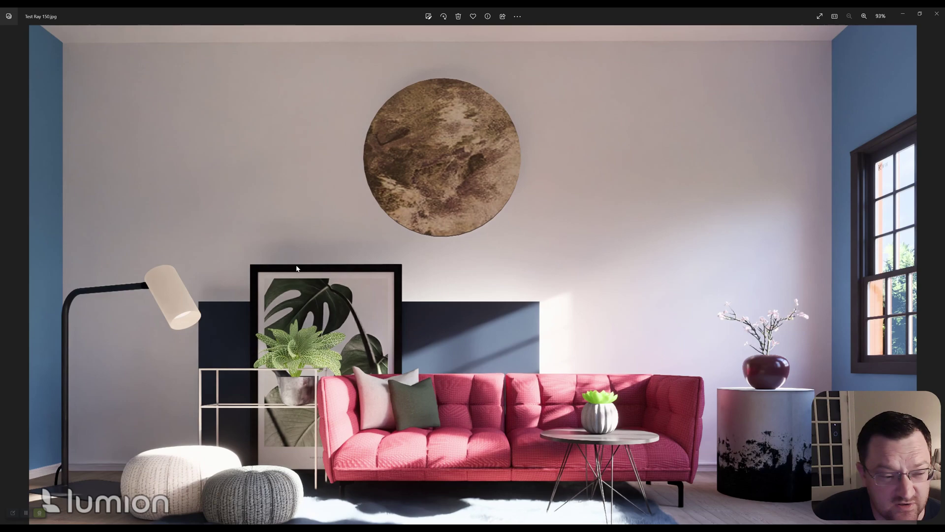
scroll(89, 314, up, 6)
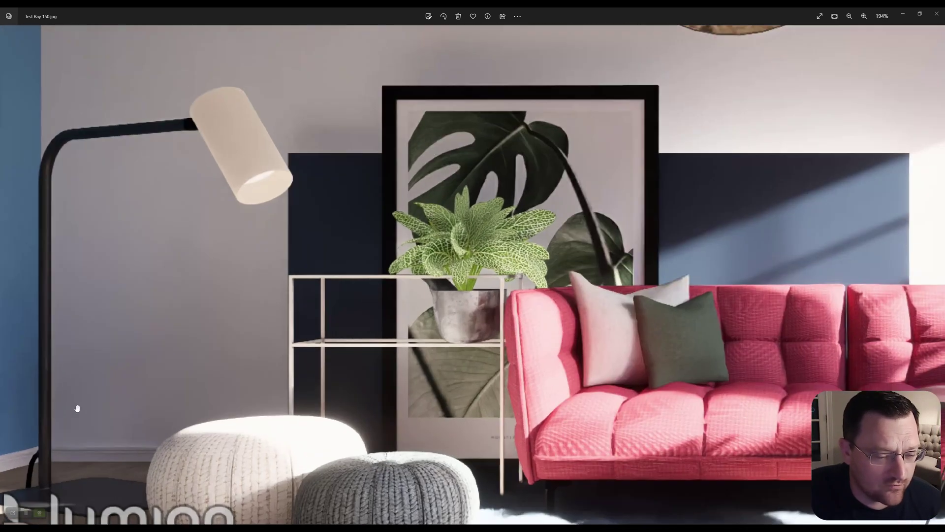
scroll(126, 225, down, 4)
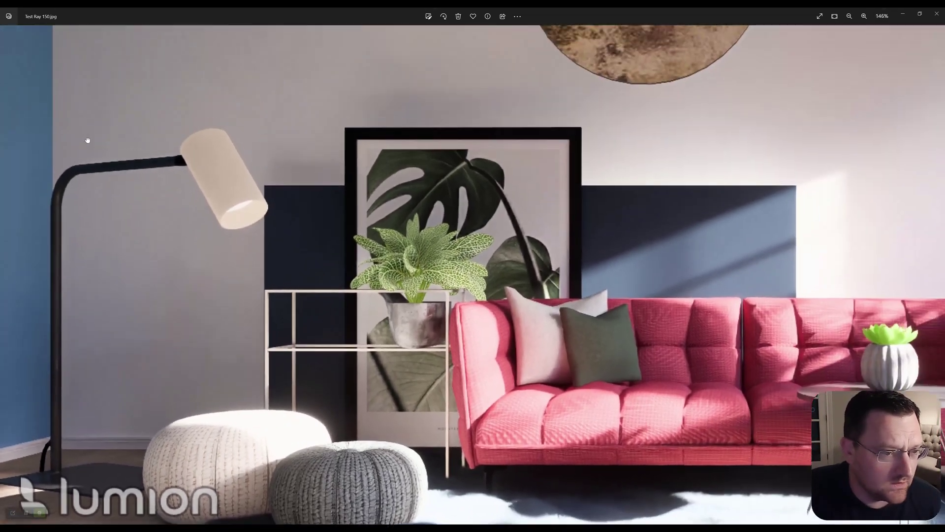
drag(88, 140, 138, 258)
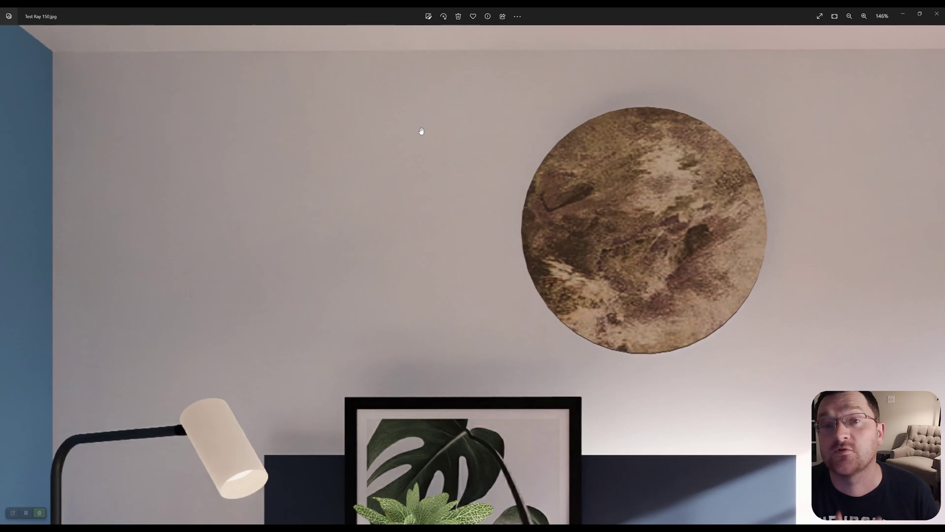
drag(251, 304, 306, 53)
scroll(145, 454, up, 2)
Step: Return to Test 1.jpg and examine the baseboard behind the floor lamp and the whole room for comparison
key(Left)
scroll(204, 354, down, 2)
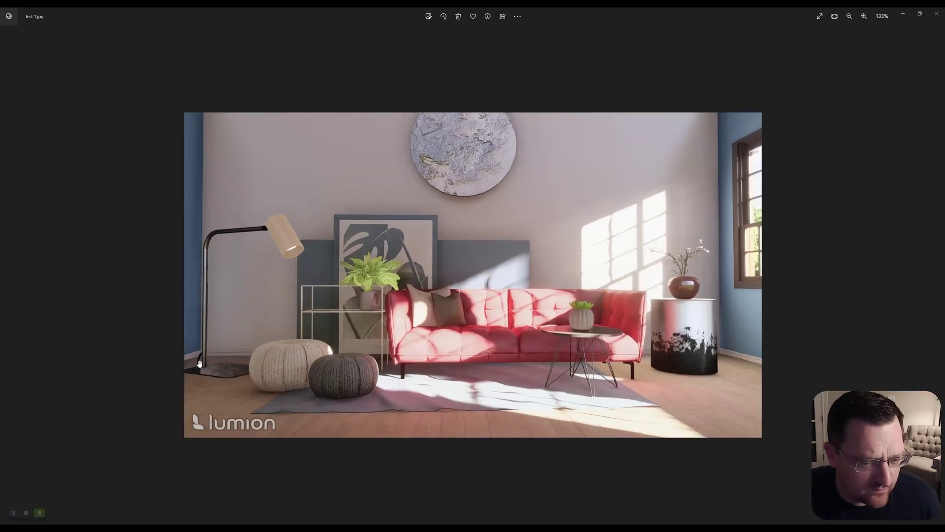
scroll(204, 354, up, 5)
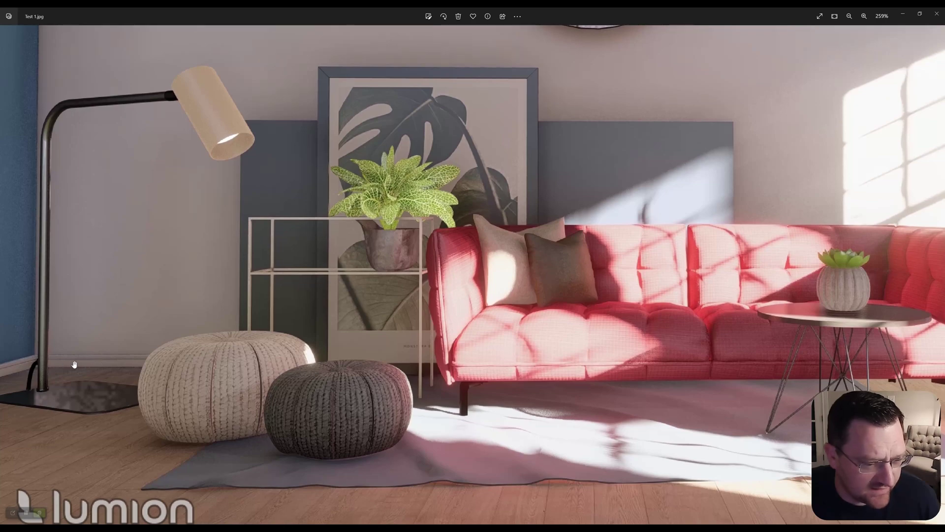
scroll(451, 323, down, 2)
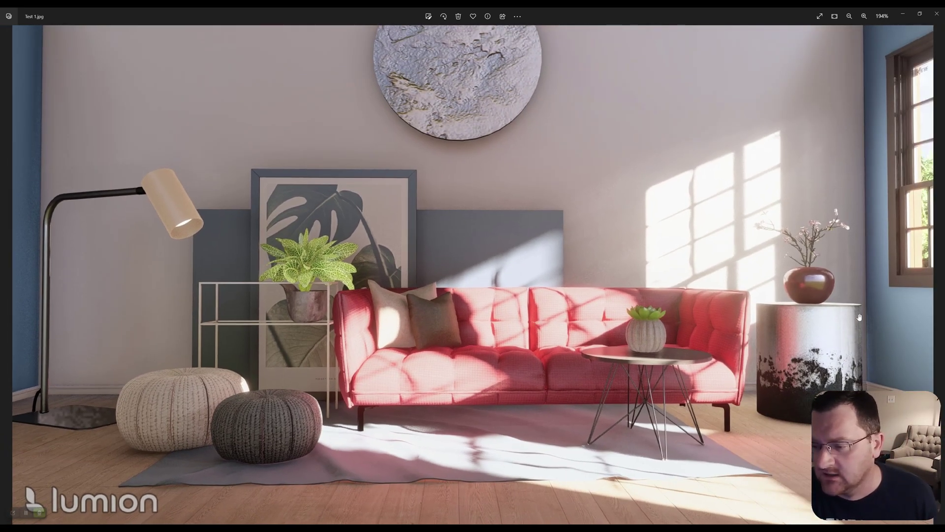
scroll(730, 292, down, 2)
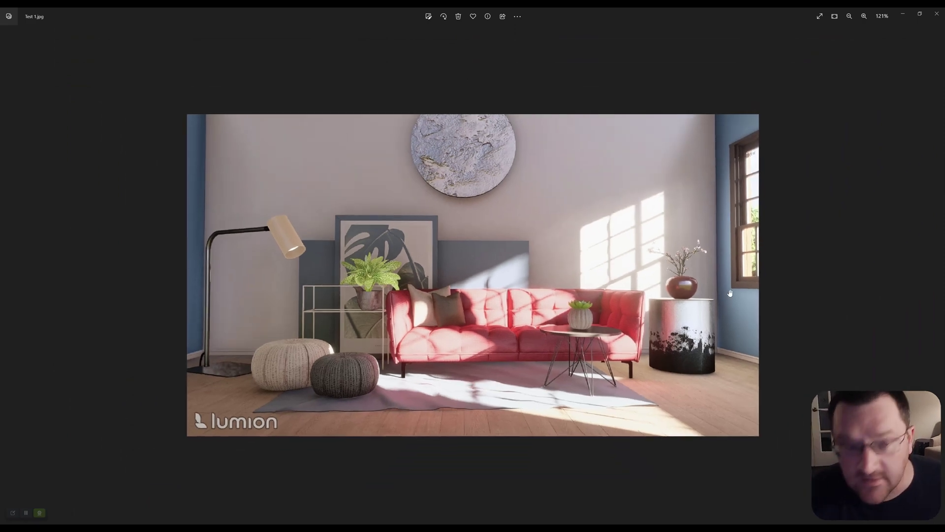
scroll(916, 251, down, 1)
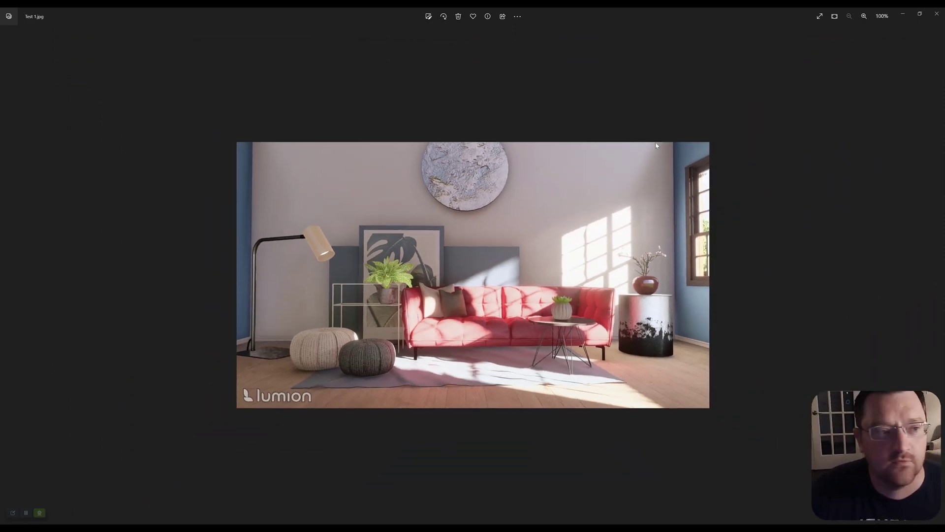
Step: Reopen Test Ray 150.jpg and examine the baseboard from the floor lamp corner across to the drum side table
click(936, 14)
double_click(328, 99)
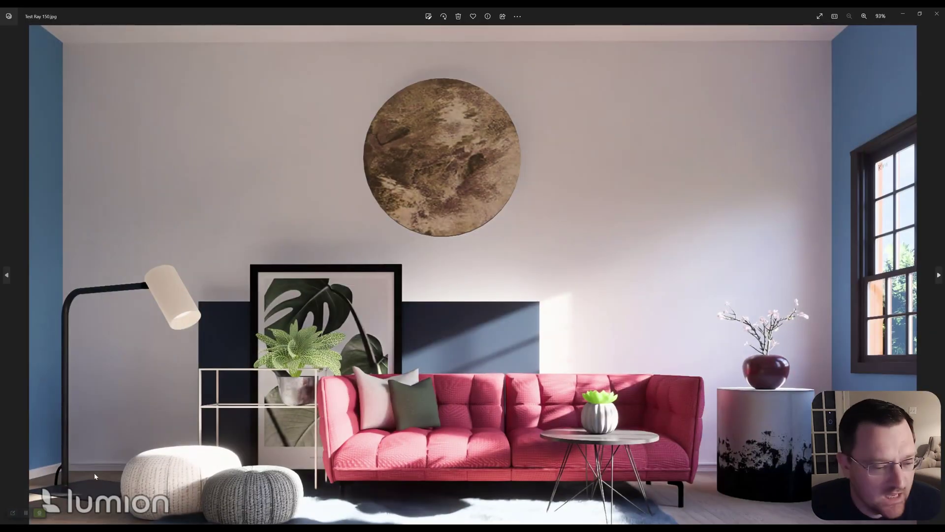
scroll(95, 476, up, 3)
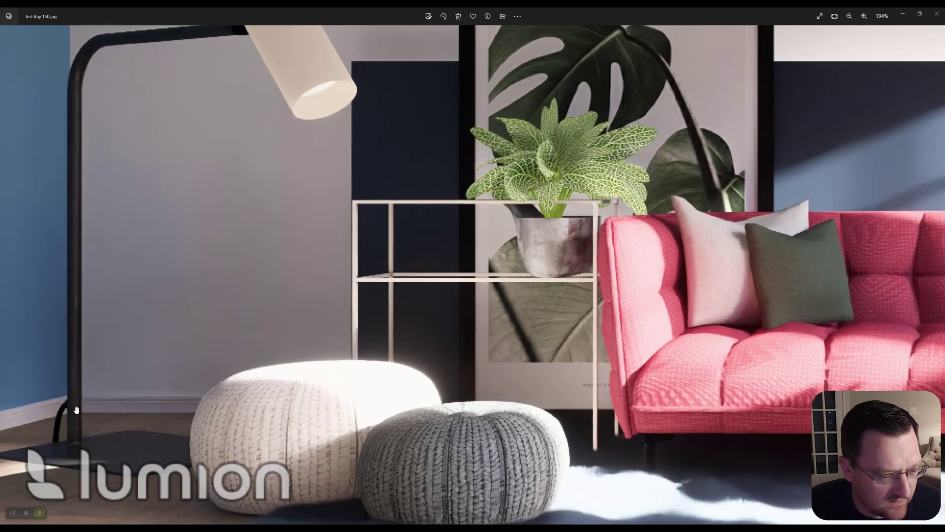
drag(527, 386, 170, 381)
drag(740, 369, 207, 315)
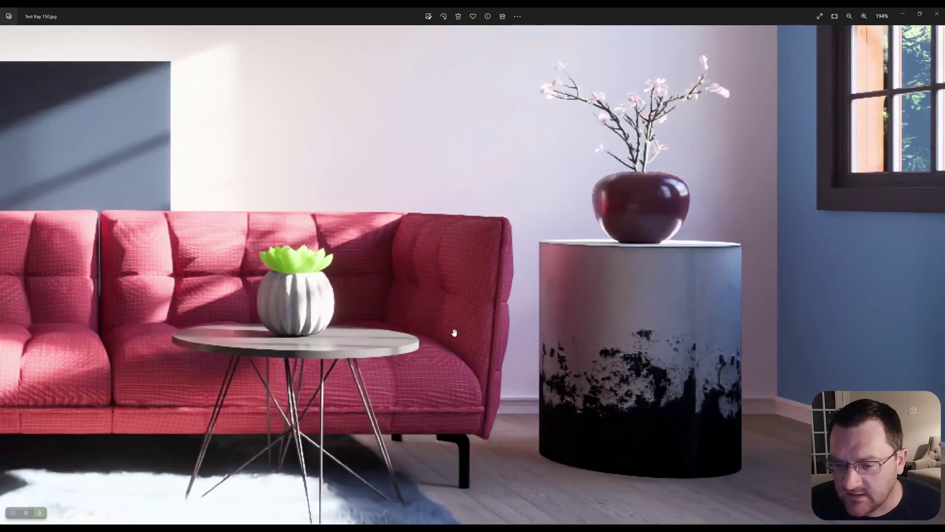
drag(760, 327, 590, 257)
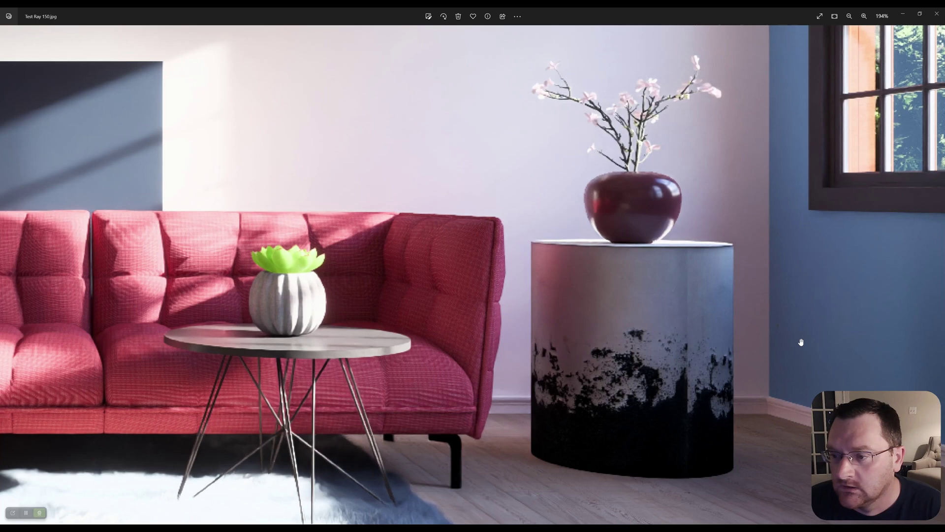
Step: Inspect the blue wall corner beside the drum table and window in Test Ray 150.jpg, from baseboard upward
scroll(789, 385, up, 5)
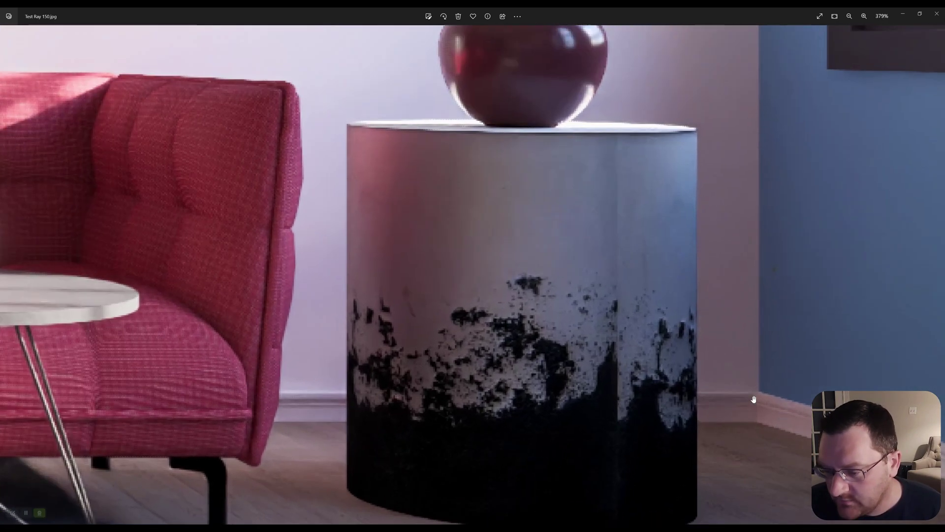
drag(768, 146, 591, 433)
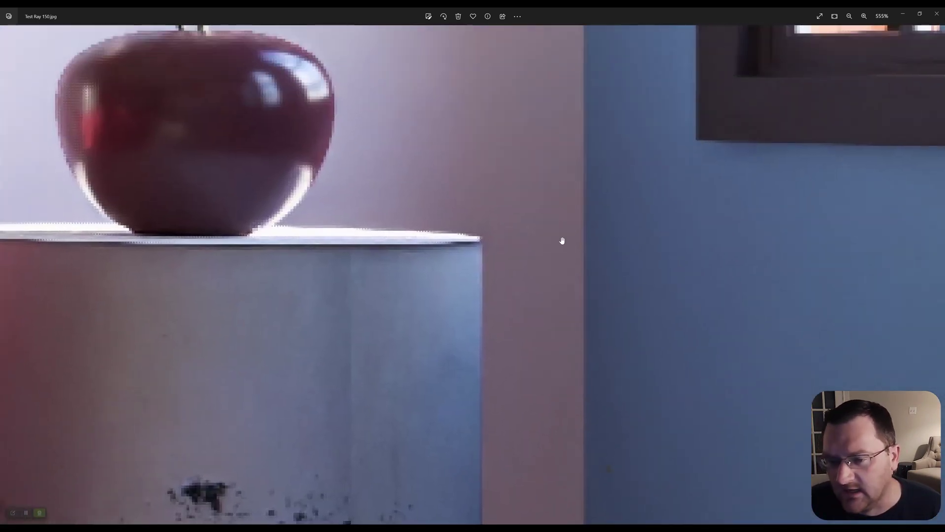
scroll(559, 222, down, 3)
drag(633, 93, 610, 420)
scroll(611, 420, down, 3)
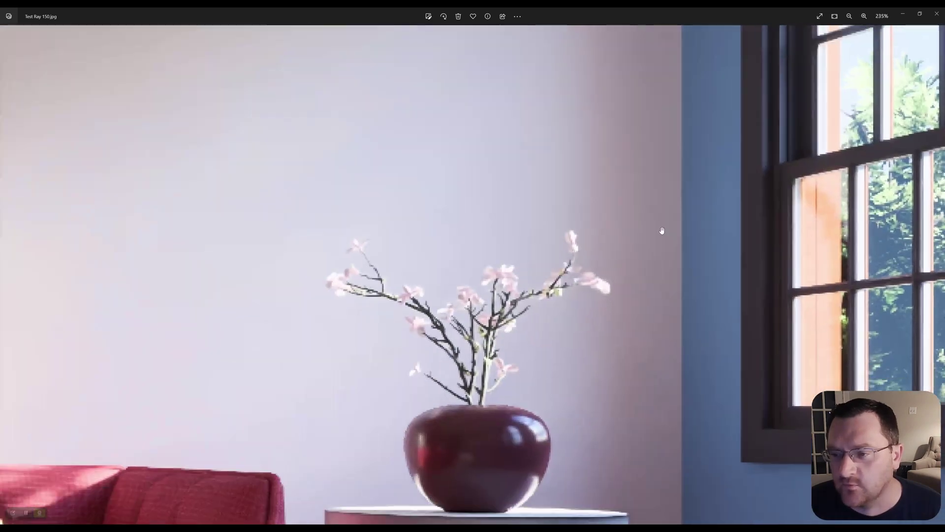
scroll(665, 321, up, 2)
scroll(664, 321, down, 2)
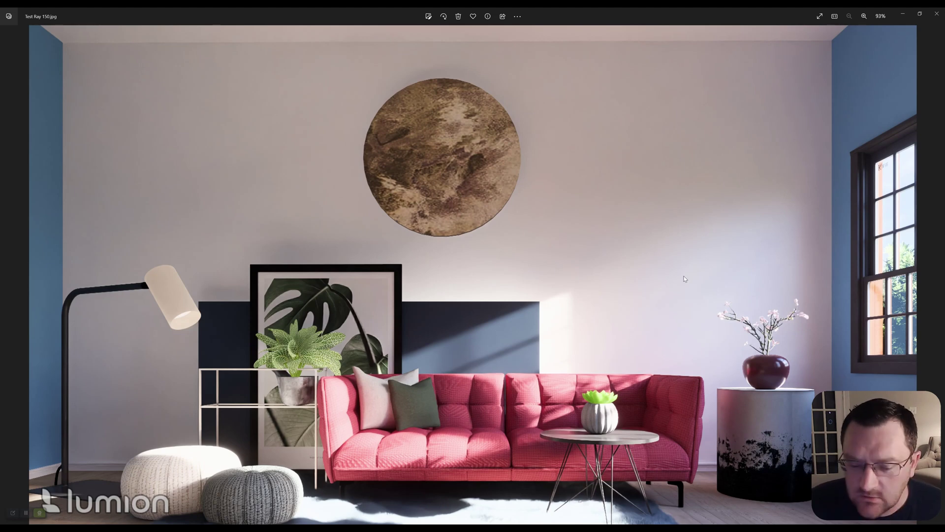
Step: Switch to the SketchUp model Lumion Light Video and thicken the back wall with the round opening outward using Push/Pull
mouse_move(206, 528)
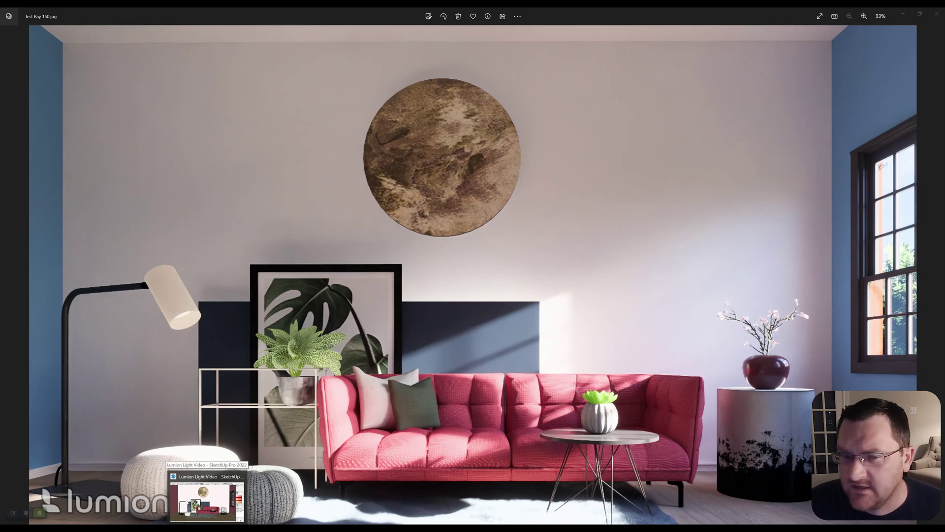
click(206, 499)
scroll(407, 291, down, 6)
mouse_move(399, 302)
middle_down()
mouse_move(388, 389)
mouse_move(222, 308)
mouse_move(341, 276)
mouse_move(248, 278)
mouse_move(389, 300)
middle_up()
scroll(398, 299, up, 5)
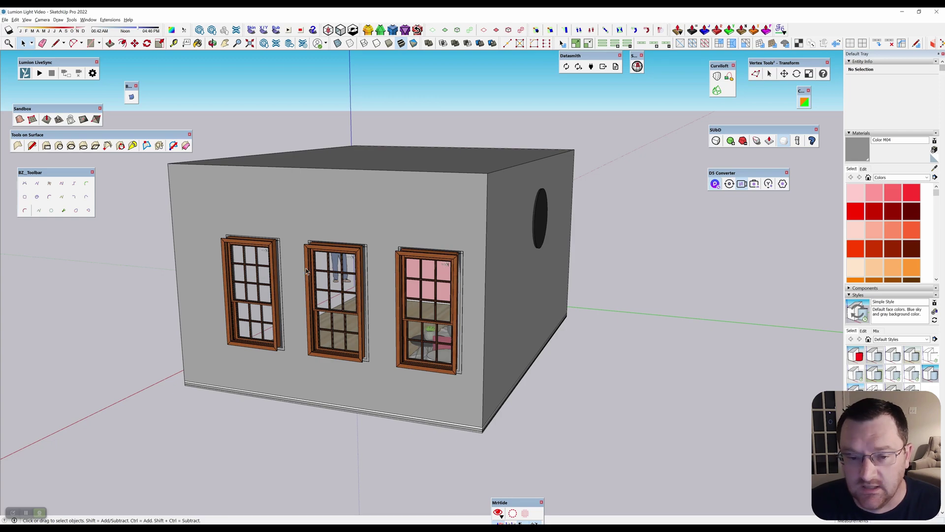
middle_drag(175, 309, 596, 370)
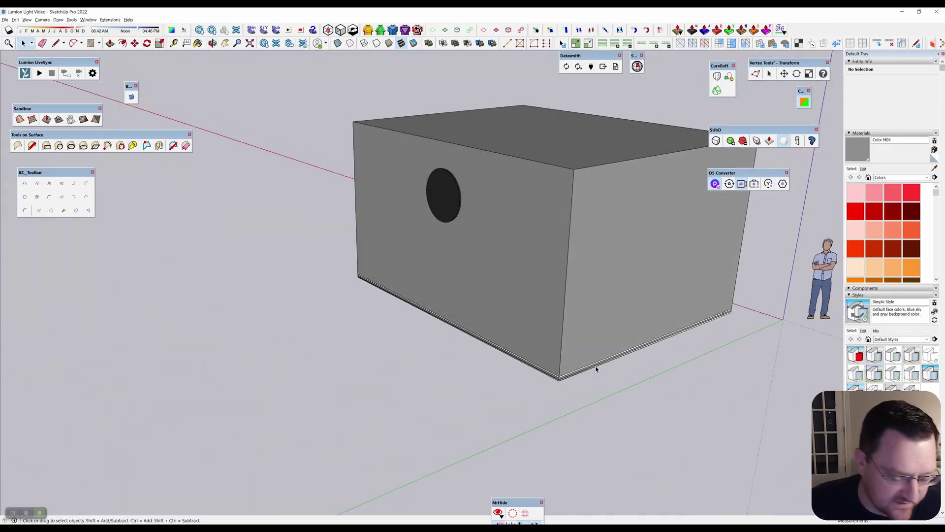
key(p)
scroll(509, 247, up, 2)
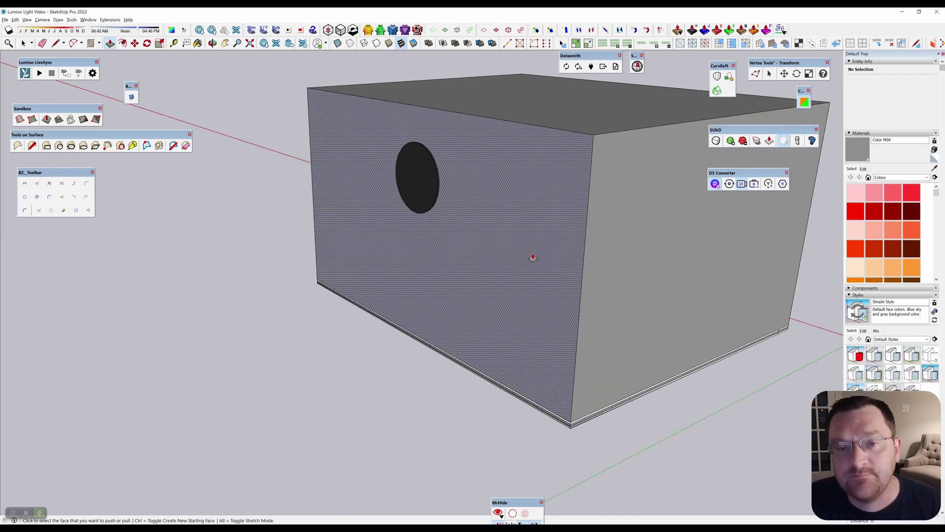
middle_drag(534, 260, 521, 280)
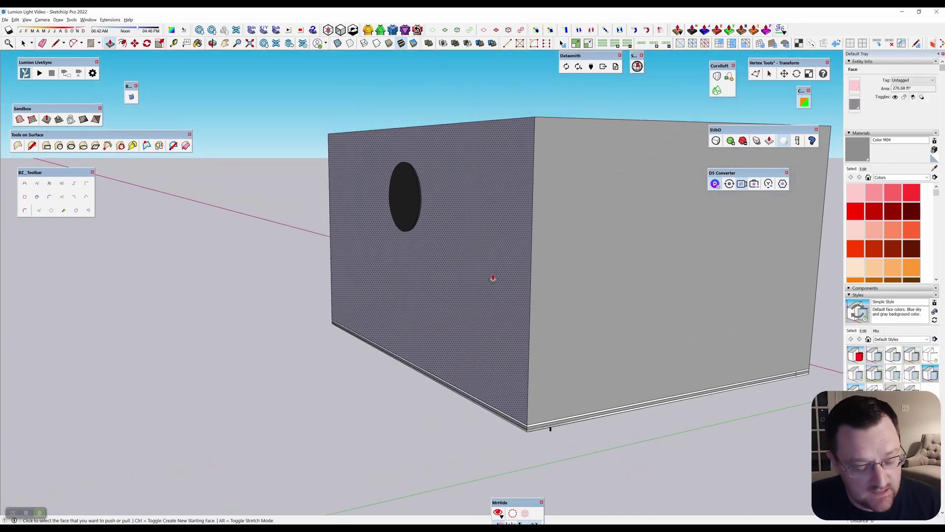
middle_drag(507, 188, 513, 274)
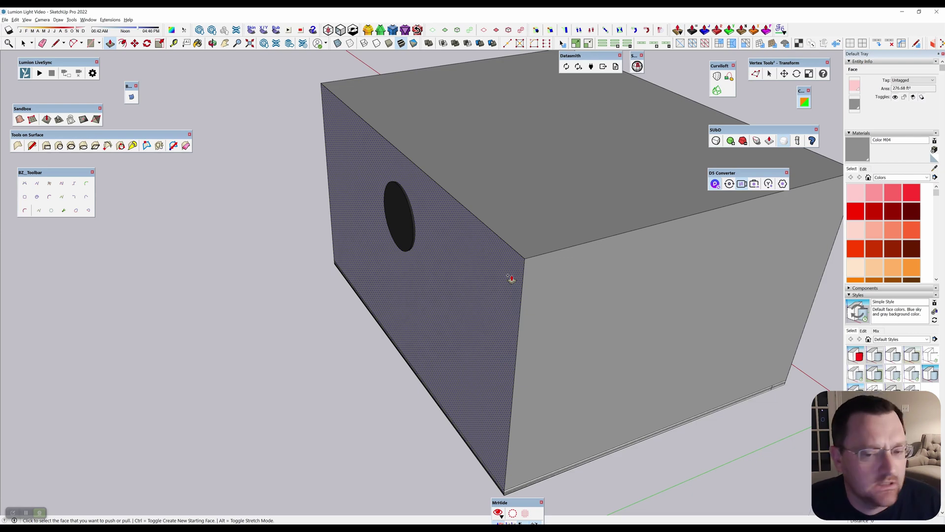
click(508, 279)
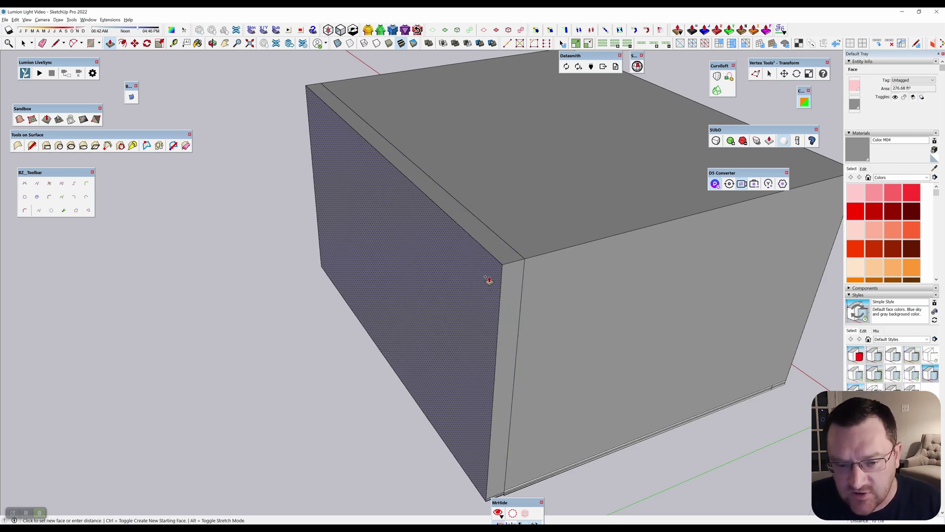
click(485, 276)
Step: Extend the end faces of the thickened back wall outward past the adjoining side walls with Push/Pull
middle_drag(556, 340, 461, 353)
click(459, 337)
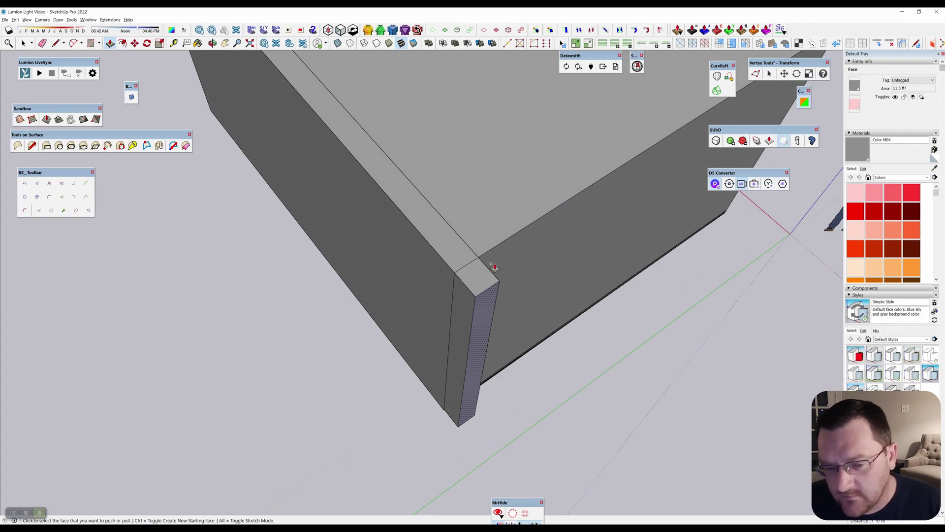
click(509, 300)
middle_drag(379, 270, 481, 249)
click(499, 260)
click(499, 260)
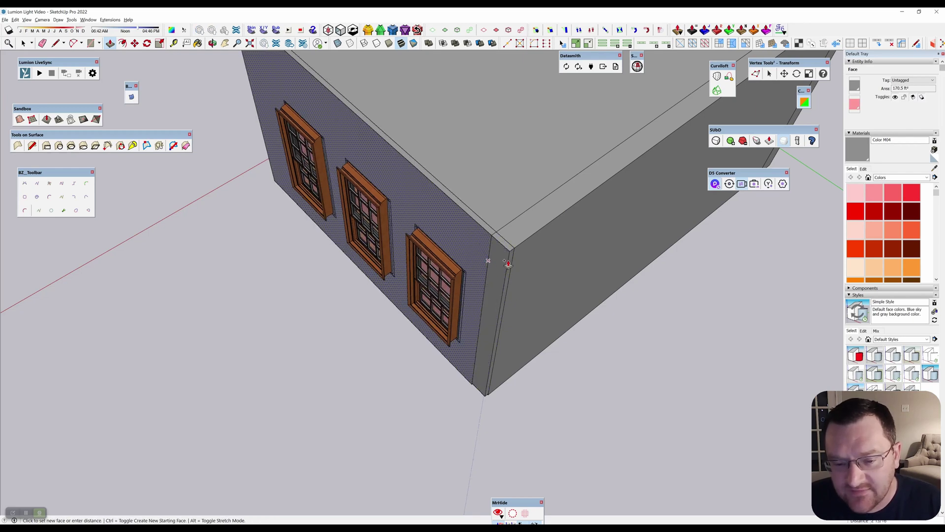
key(space)
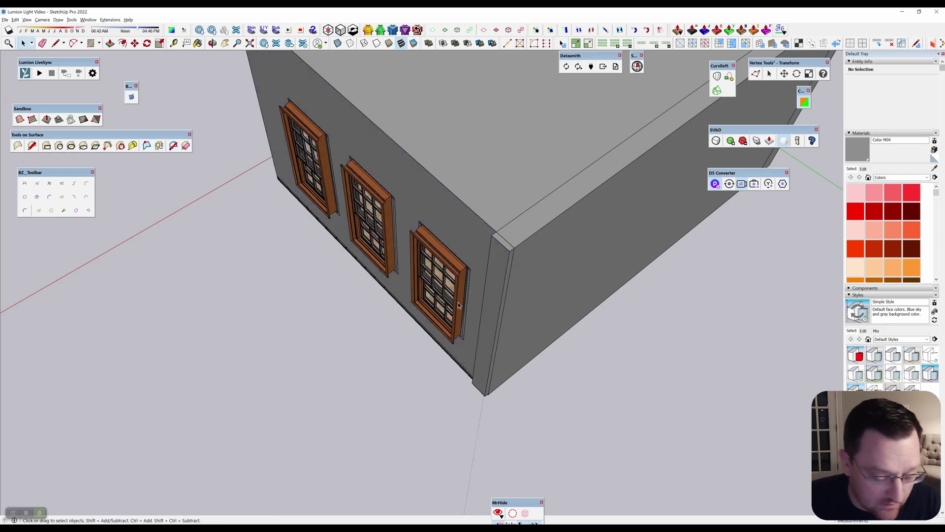
middle_drag(278, 309, 630, 224)
Step: Switch to the Lumion Light Video folder, open Test Sun Behind With Wall Thickness.jpg and examine the ceiling corner near the floor lamp
key(alt+Tab)
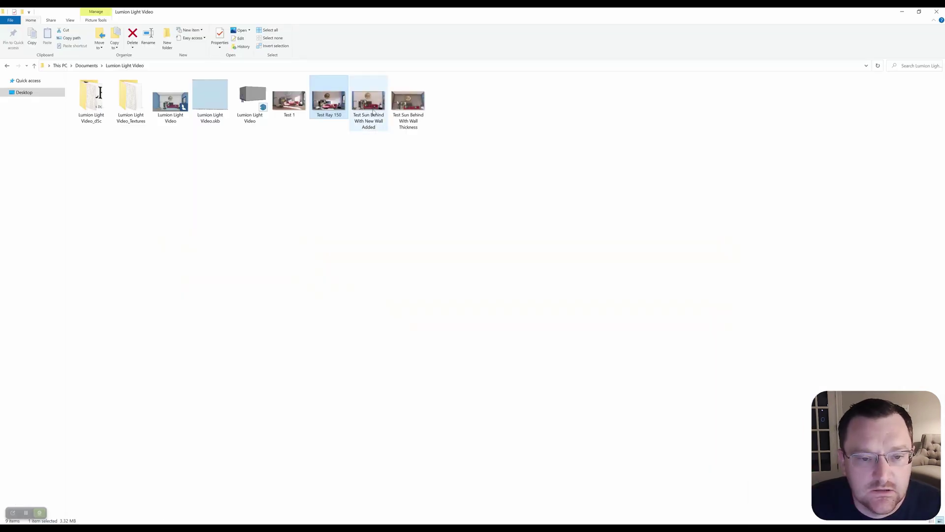
double_click(397, 98)
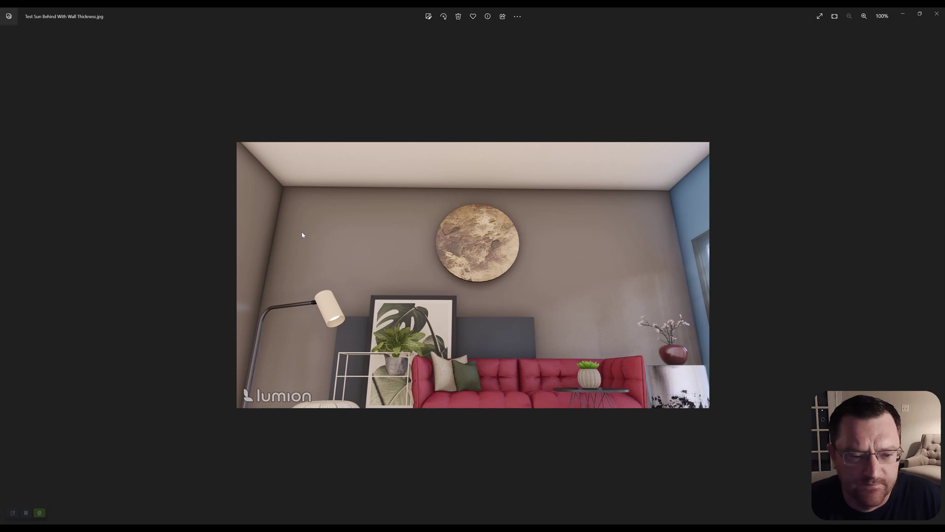
scroll(274, 243, up, 3)
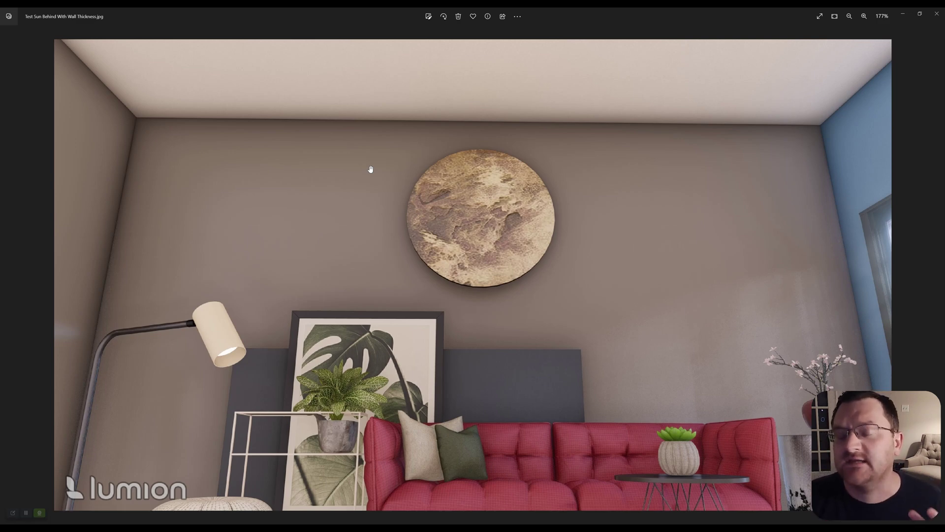
scroll(120, 143, up, 5)
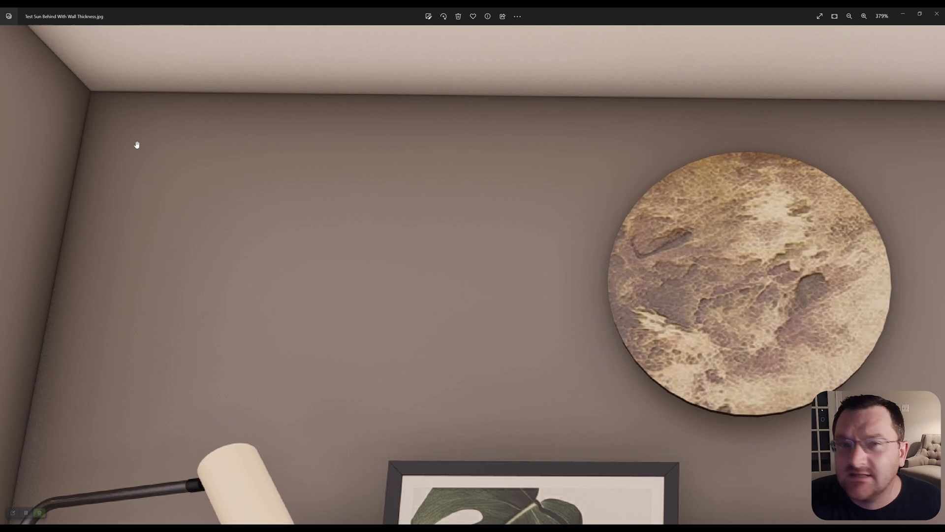
Step: Inspect the joint between ceiling and back wall in Test Sun Behind With Wall Thickness.jpg, from the corner along its length
drag(166, 170, 313, 270)
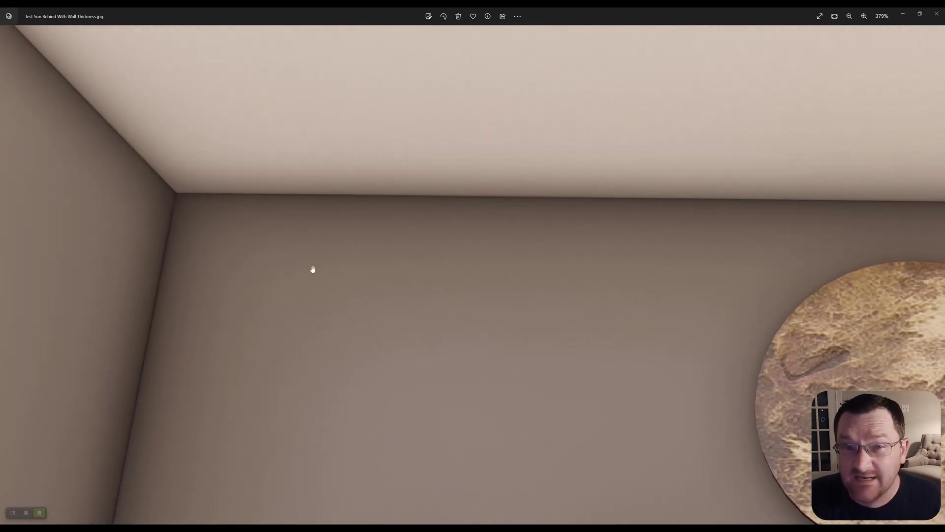
scroll(170, 217, up, 5)
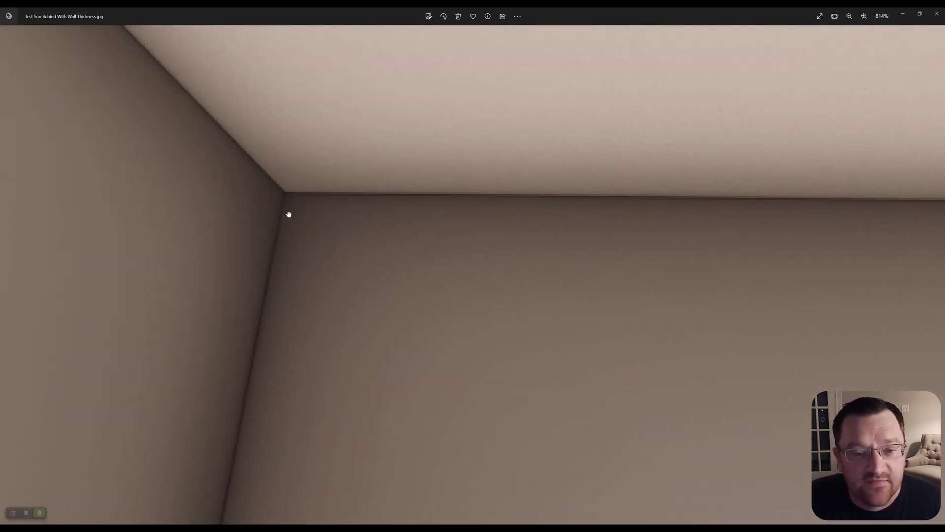
drag(289, 214, 36, 326)
drag(757, 280, 345, 246)
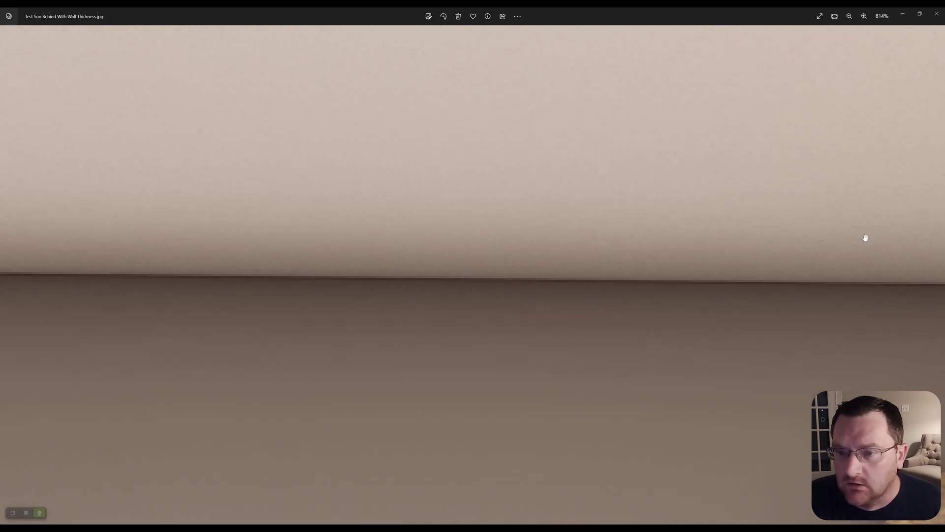
drag(865, 238, 521, 203)
scroll(521, 203, down, 10)
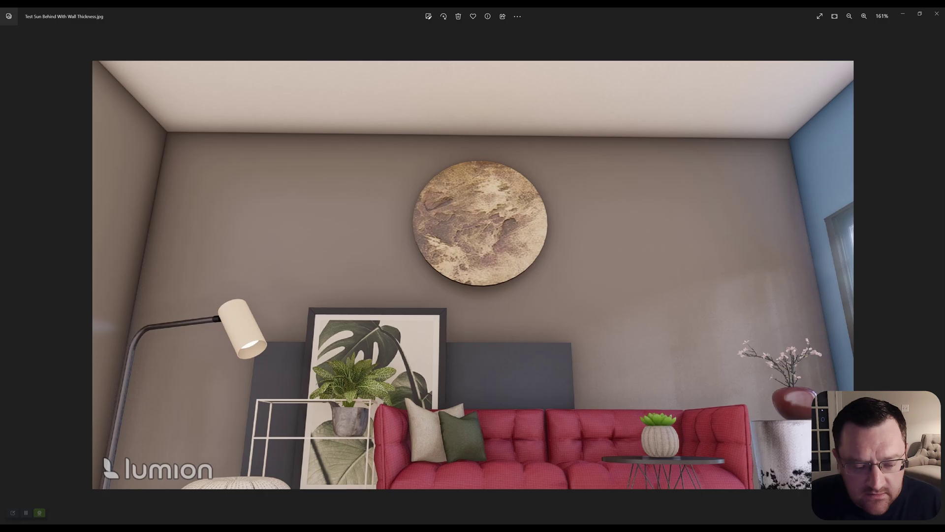
Step: Switch to the SketchUp model and draw two thin perpendicular rectangles on the ground, outside the back wall and the windowless side wall
key(alt+Tab)
scroll(414, 297, down, 4)
middle_drag(236, 315, 541, 316)
middle_drag(124, 316, 412, 331)
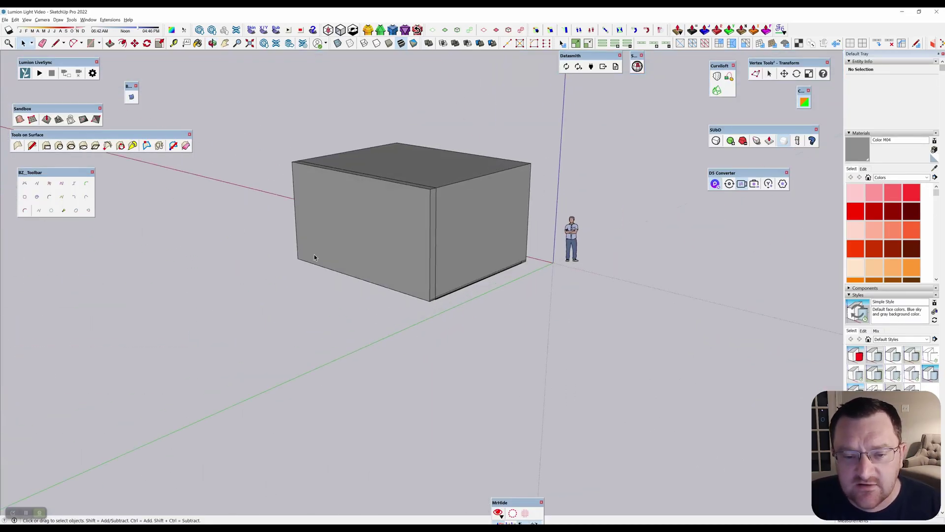
middle_drag(317, 267, 352, 249)
scroll(520, 276, down, 1)
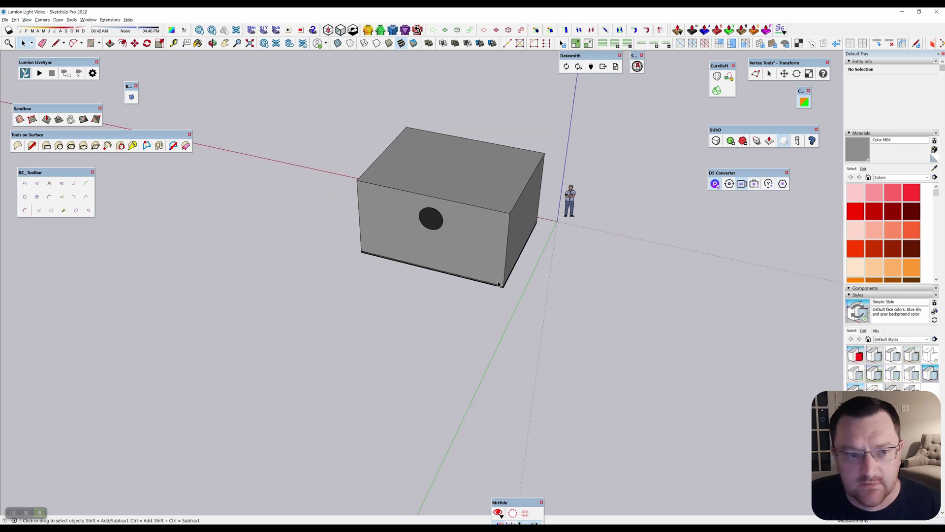
click(99, 43)
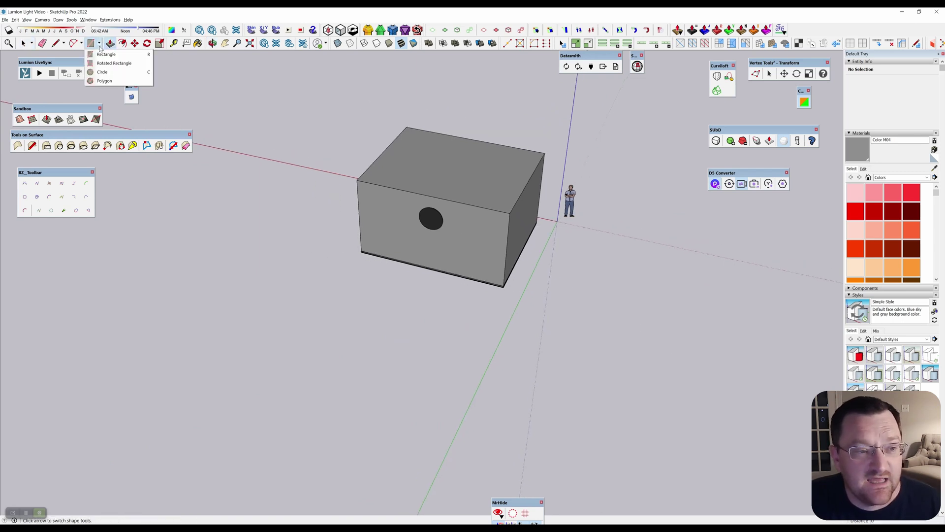
click(101, 55)
shift+middle_drag(416, 327, 422, 313)
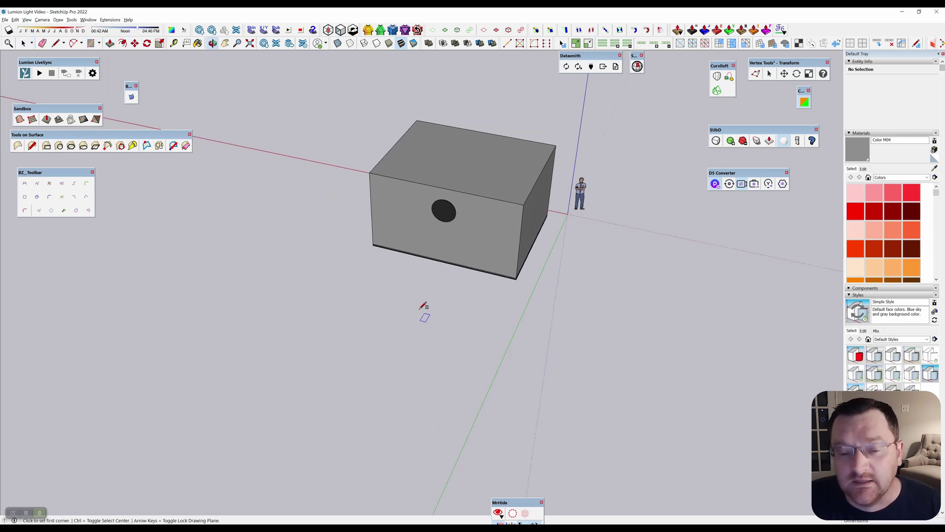
click(298, 287)
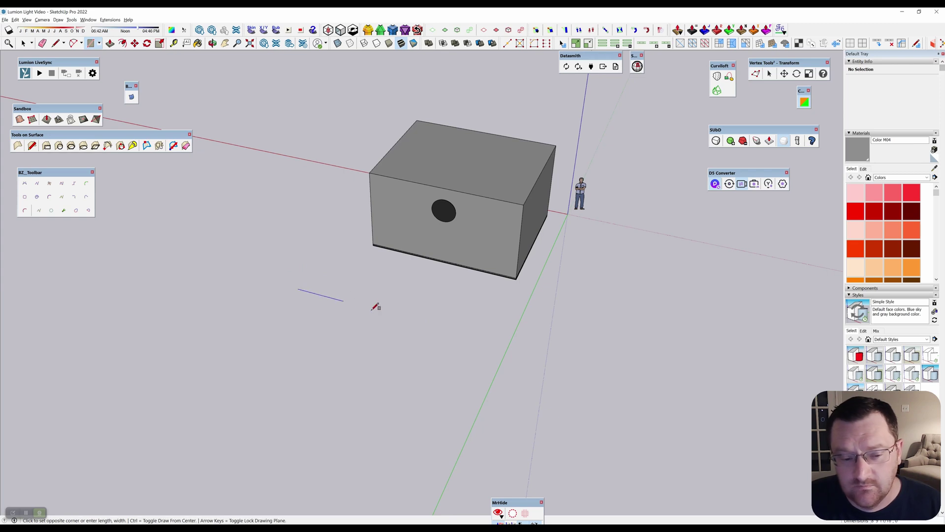
click(538, 348)
click(538, 347)
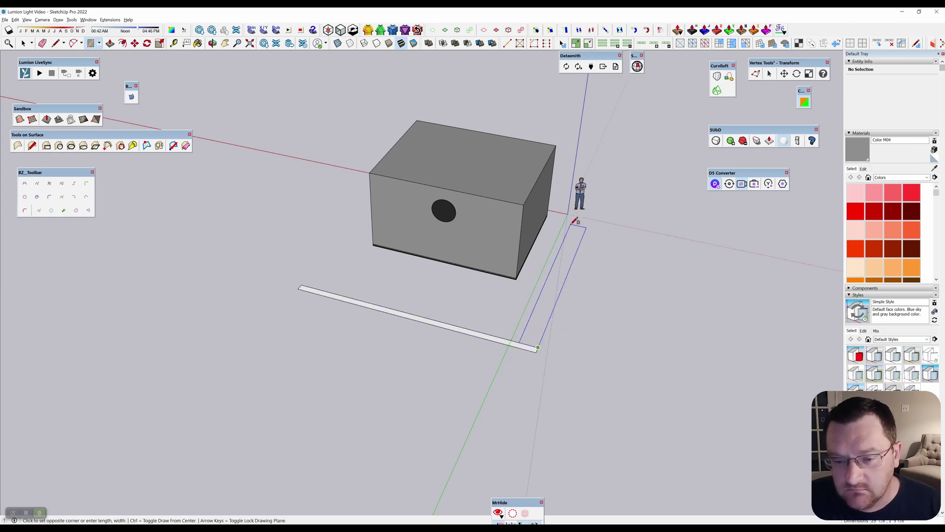
click(589, 214)
Step: Raise both ground strips with Push/Pull into freestanding thick walls taller than the room
scroll(537, 296, up, 2)
key(p)
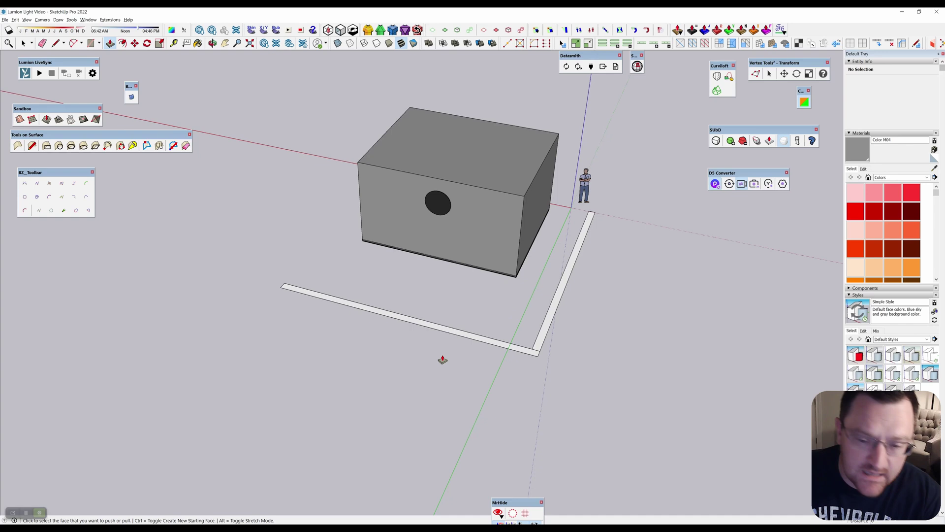
scroll(546, 356, up, 2)
click(535, 354)
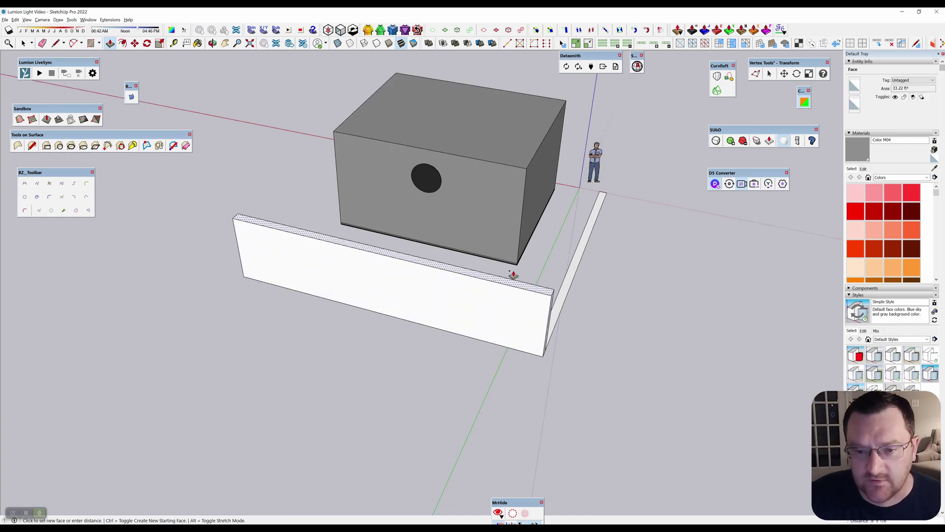
click(510, 185)
middle_drag(542, 213, 418, 378)
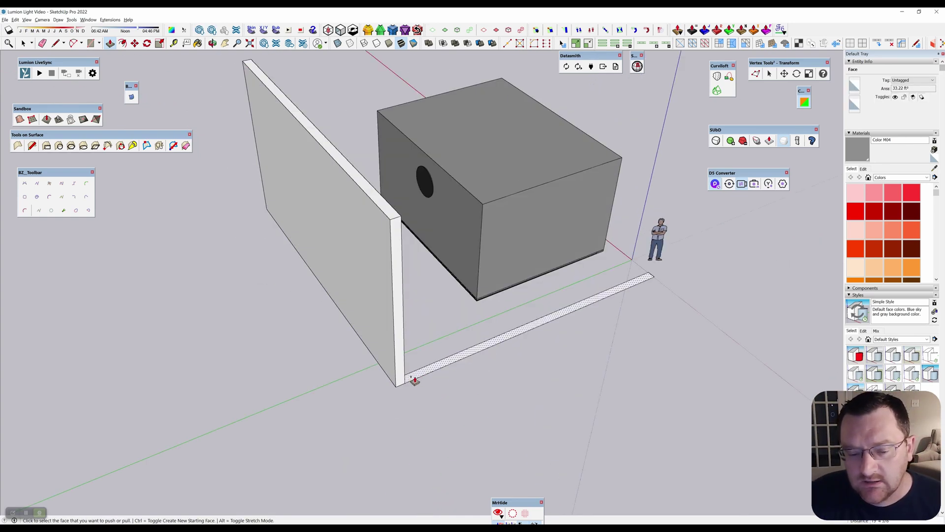
click(414, 379)
click(398, 216)
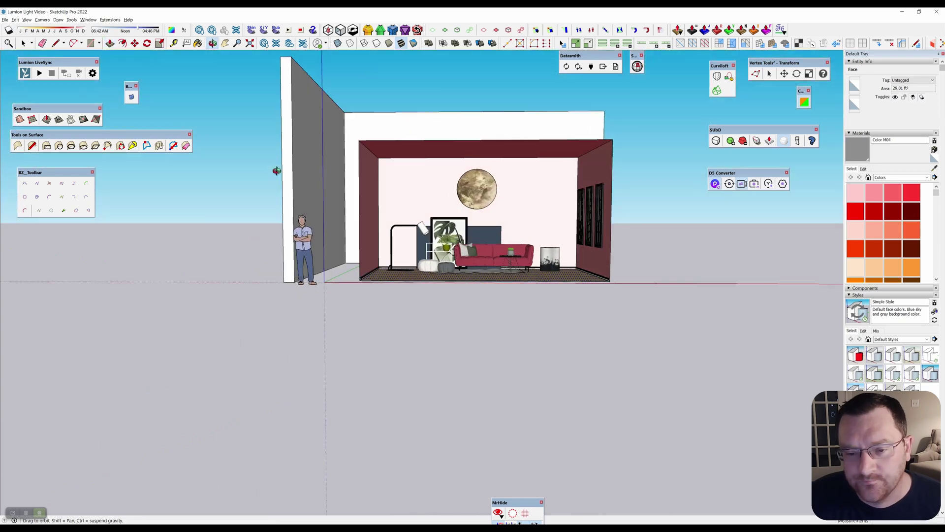
Step: Examine the room's interior, the window wall and the new outer walls from several sides
middle_drag(479, 244, 557, 227)
scroll(551, 215, up, 4)
middle_drag(498, 182, 537, 178)
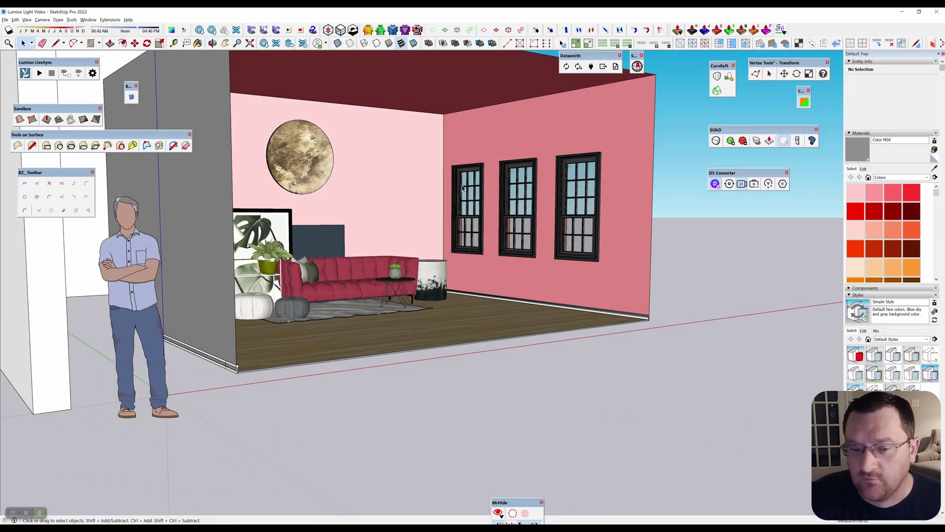
middle_drag(633, 241, 188, 214)
scroll(256, 271, down, 3)
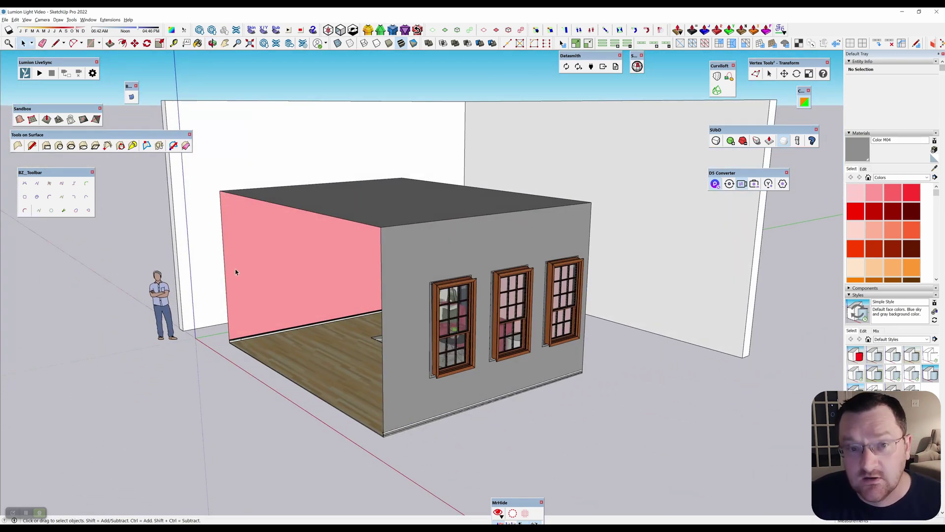
middle_drag(233, 255, 537, 196)
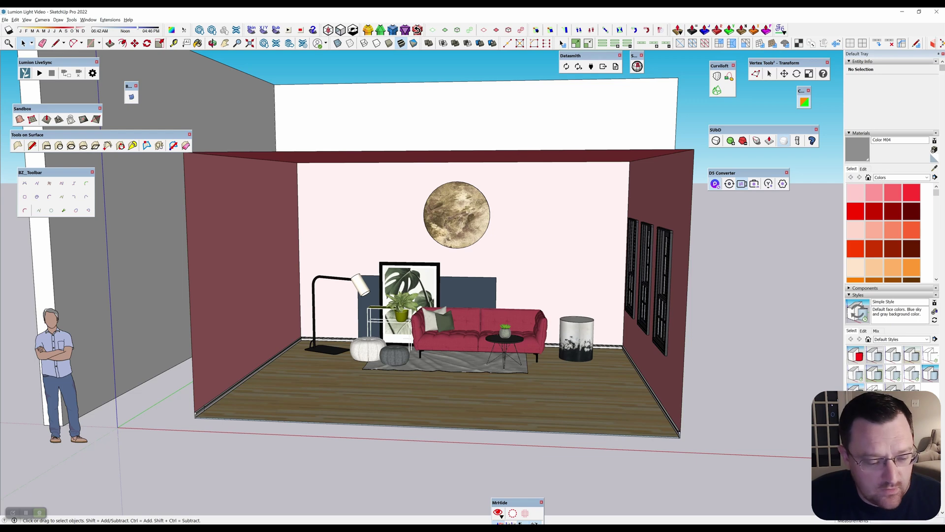
Step: Switch to the Lumion Light Video folder, open Test Sun Behind With New Wall Added.jpg, inspect the back wall and baseboard, and close it
key(alt+Tab)
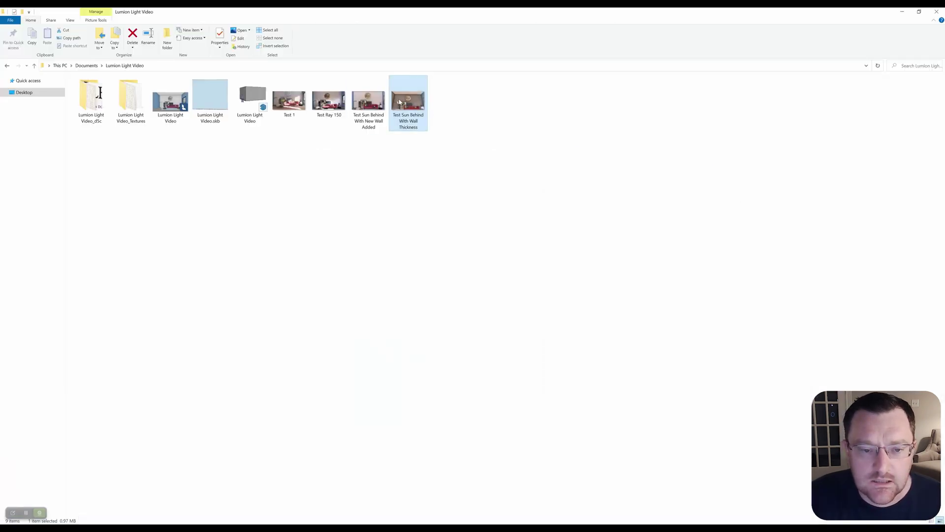
double_click(365, 108)
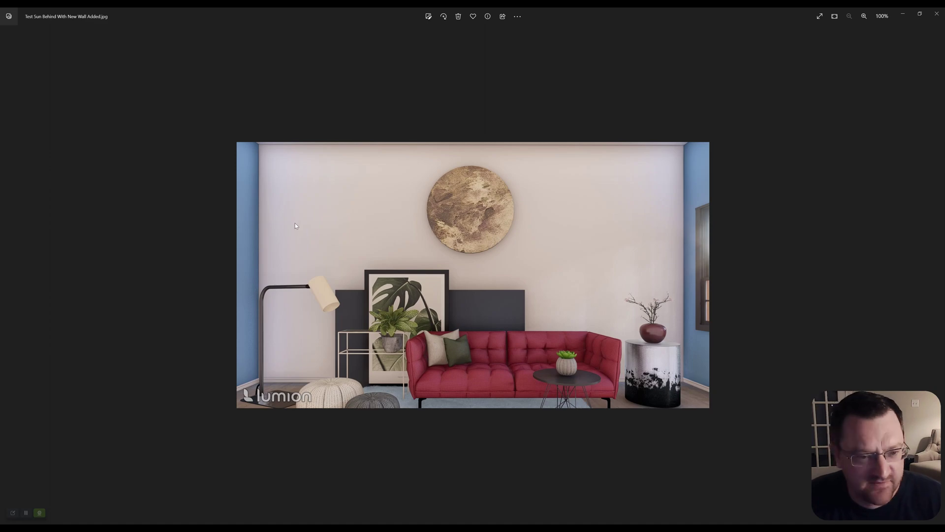
scroll(276, 243, up, 5)
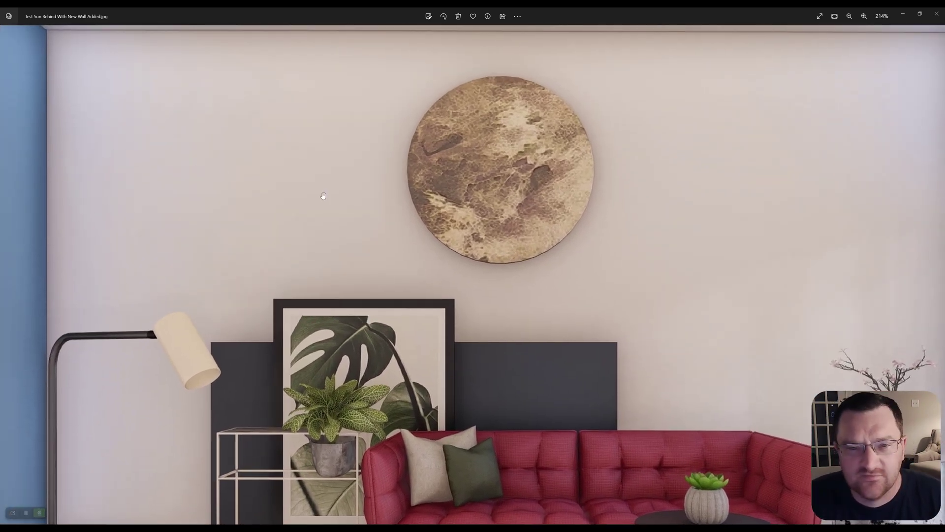
scroll(236, 110, down, 2)
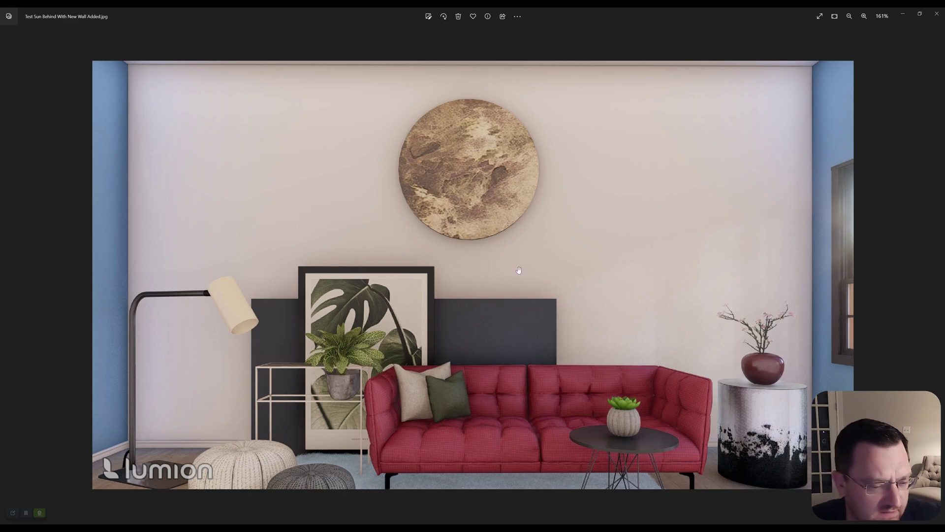
scroll(201, 384, up, 5)
scroll(67, 403, up, 4)
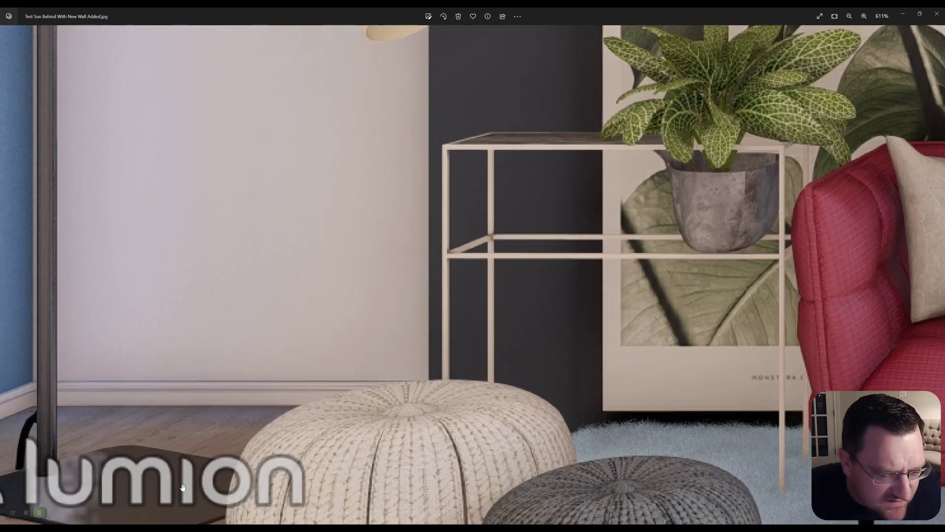
scroll(131, 405, down, 3)
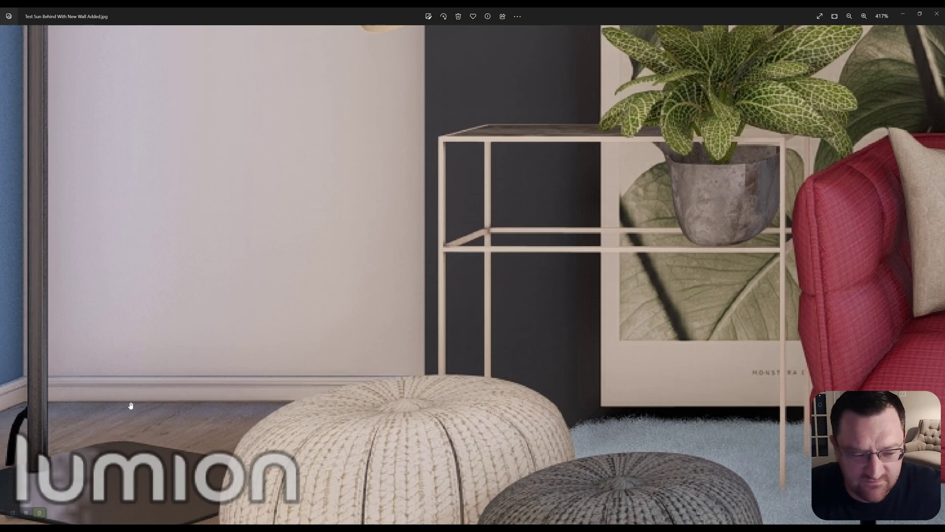
scroll(483, 291, down, 8)
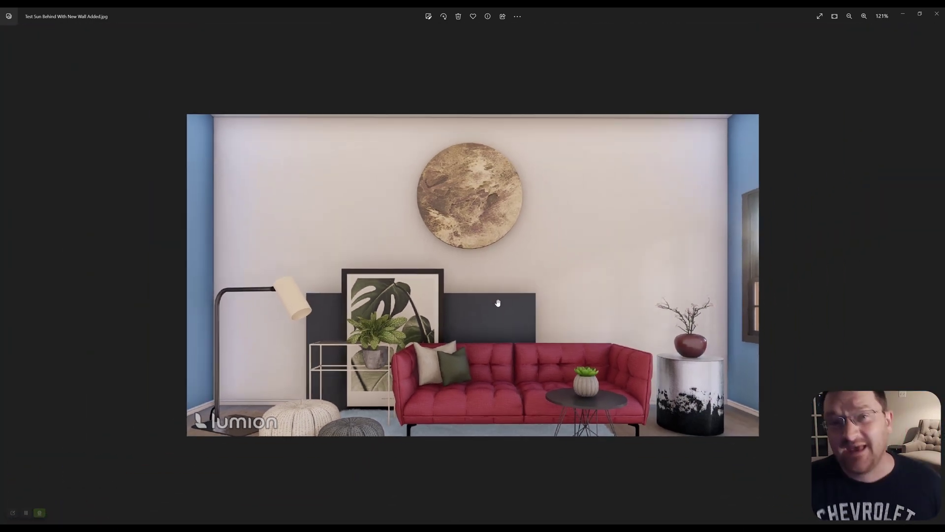
click(937, 14)
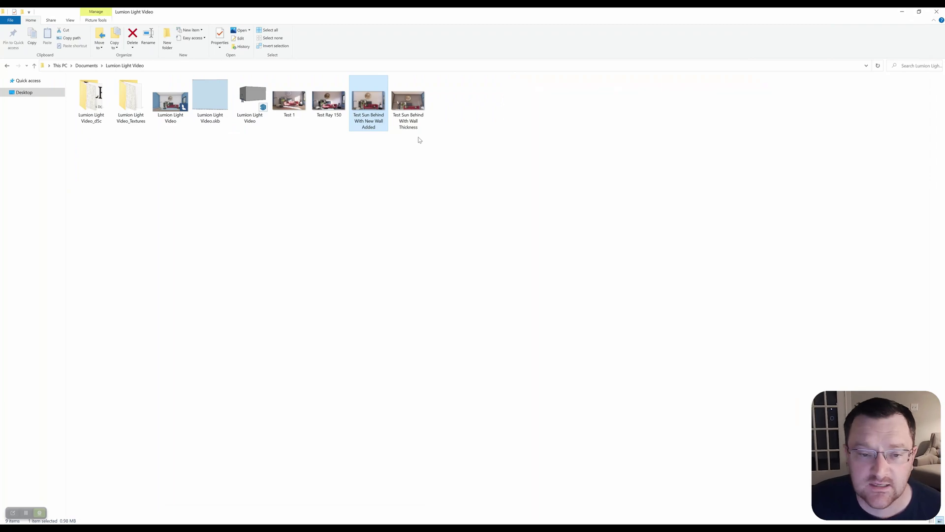
Step: View Test Sun Behind With Wall Thickness.jpg again to compare it with the new-wall render
double_click(421, 120)
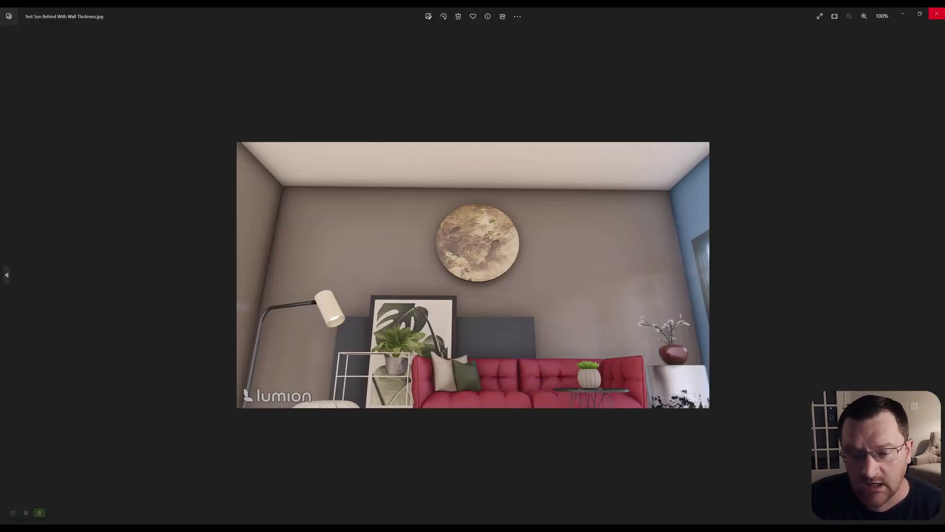
click(937, 13)
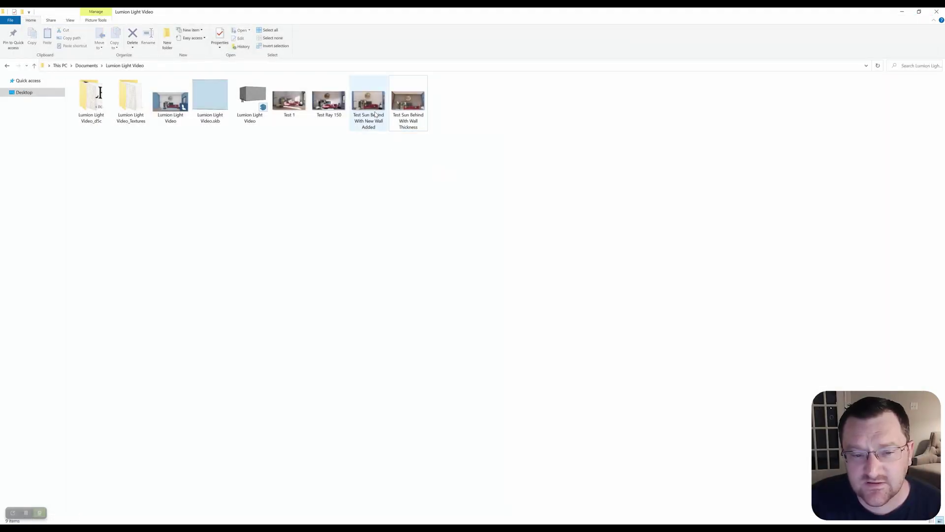
double_click(407, 114)
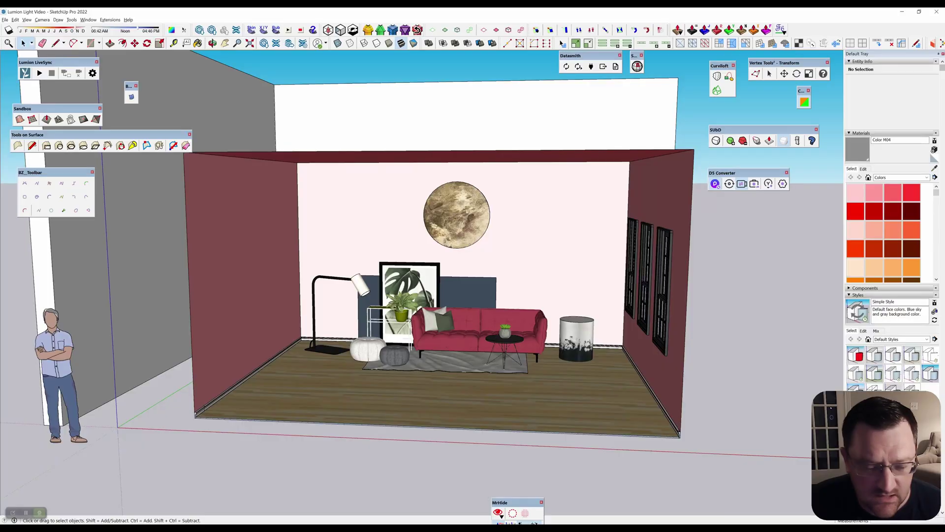
Step: Switch to the SketchUp model and draw a freestanding vertical rectangle as a single-face wall outside the room's window wall
mouse_move(522, 443)
middle_down()
mouse_move(498, 462)
mouse_move(300, 373)
mouse_move(430, 349)
middle_up()
middle_drag(483, 328, 591, 338)
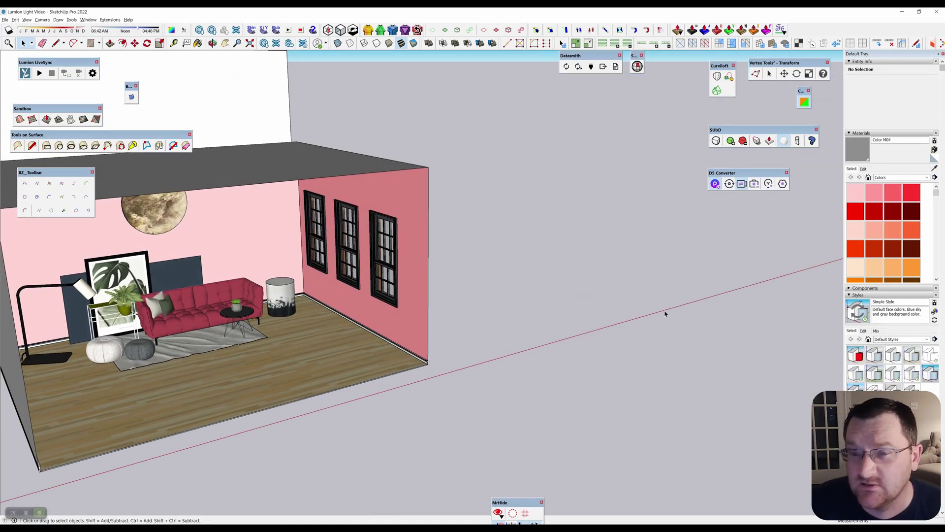
middle_drag(667, 312, 193, 67)
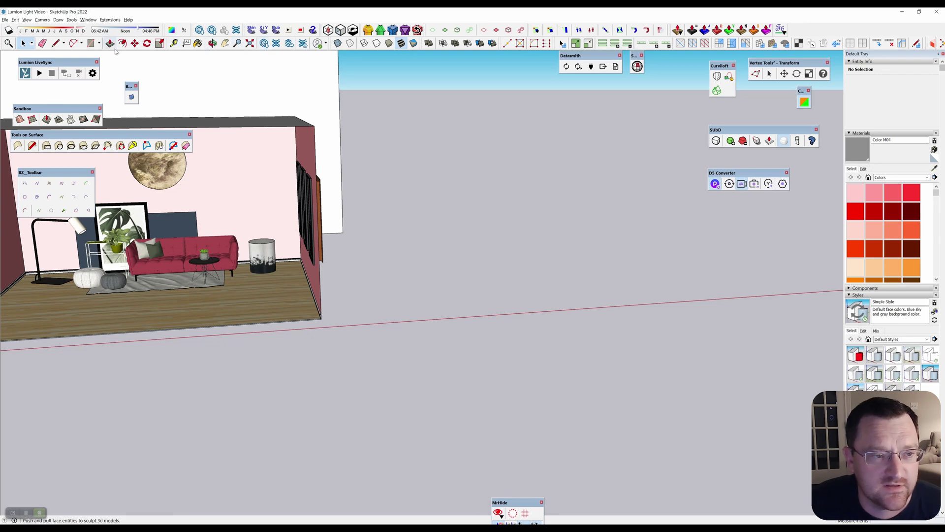
click(91, 44)
mouse_move(401, 215)
shift+middle_down()
mouse_move(373, 285)
mouse_move(407, 243)
shift+middle_up()
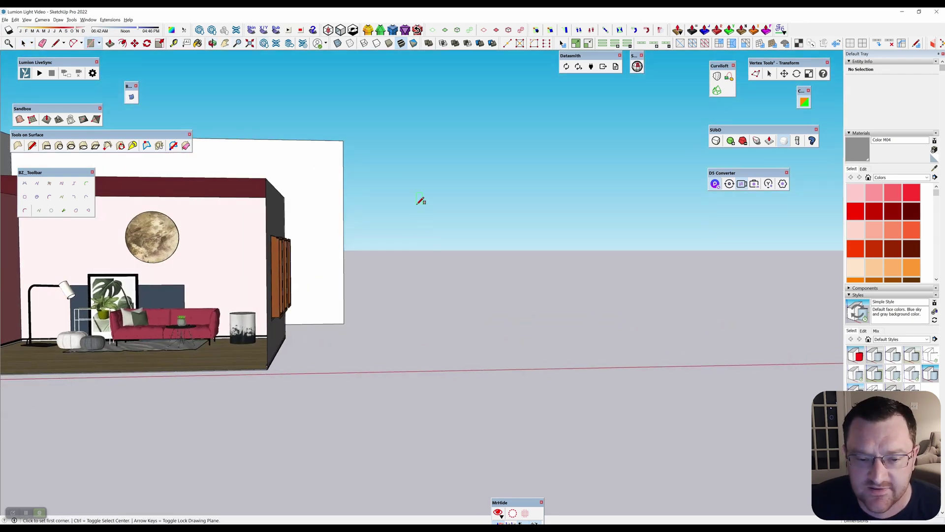
click(418, 206)
click(631, 334)
scroll(491, 260, up, 3)
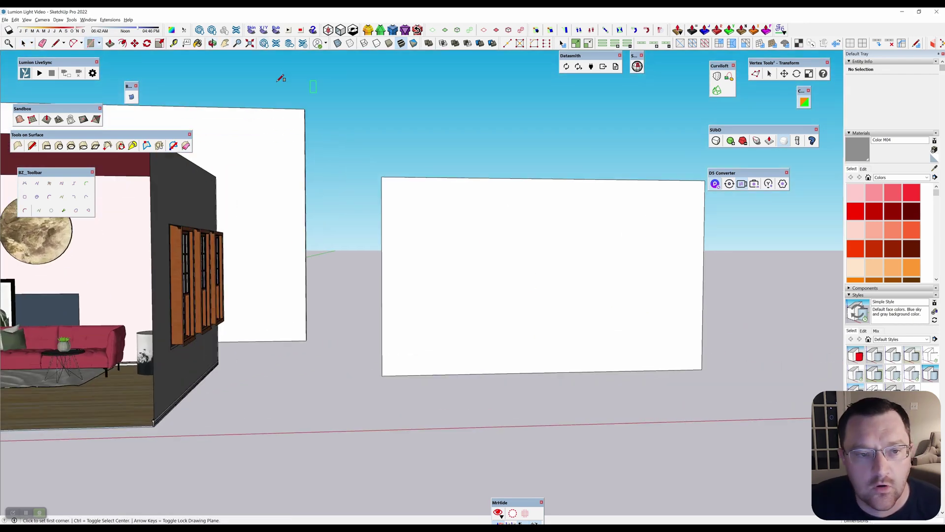
Step: Open 3D Warehouse and search for "window"
click(264, 44)
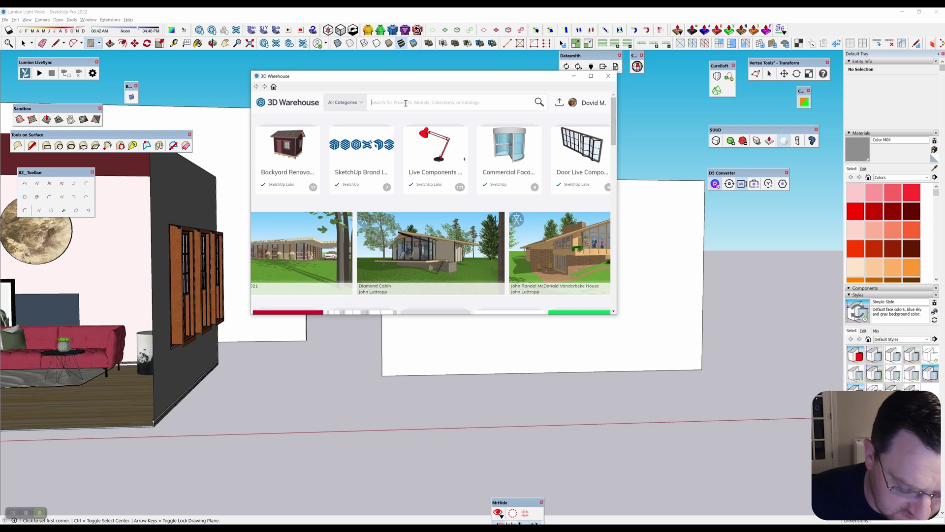
text(window)
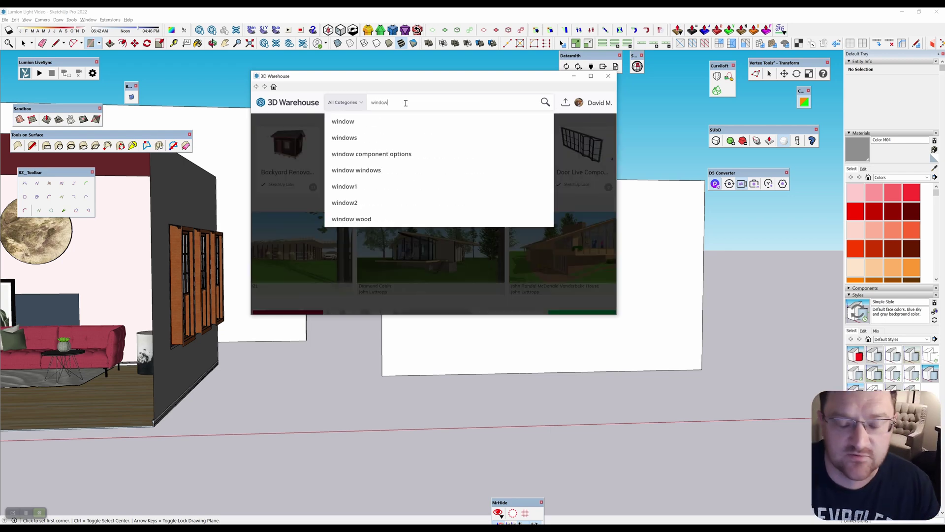
key(Return)
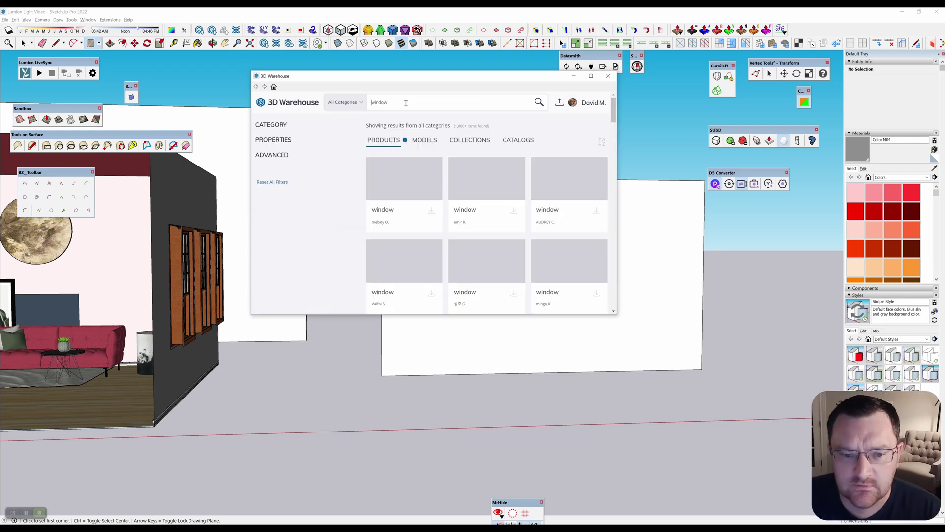
Step: Load a window from the 3D Warehouse results into the model and place it on the freestanding single-face wall
click(515, 211)
click(411, 214)
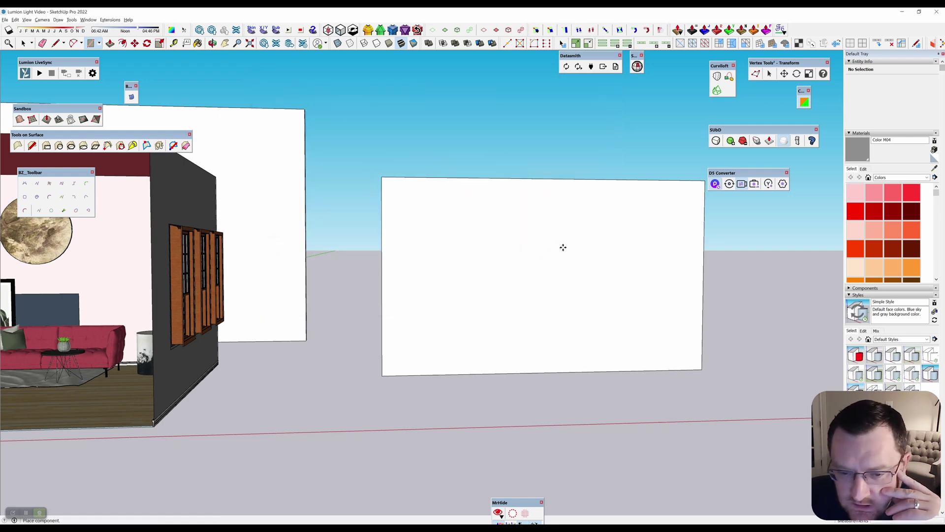
click(418, 357)
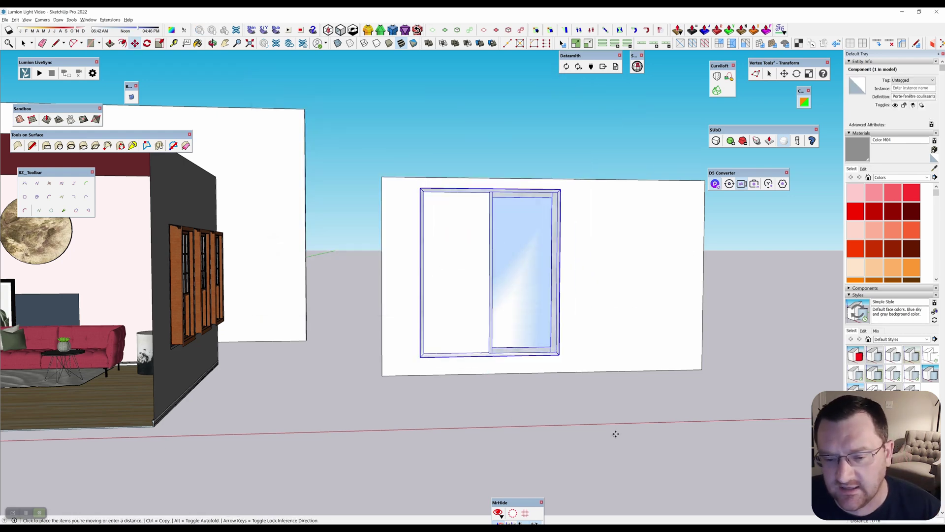
key(space)
click(647, 395)
middle_drag(647, 395, 613, 407)
middle_drag(414, 291, 557, 310)
scroll(647, 283, up, 2)
shift+middle_drag(626, 278, 583, 274)
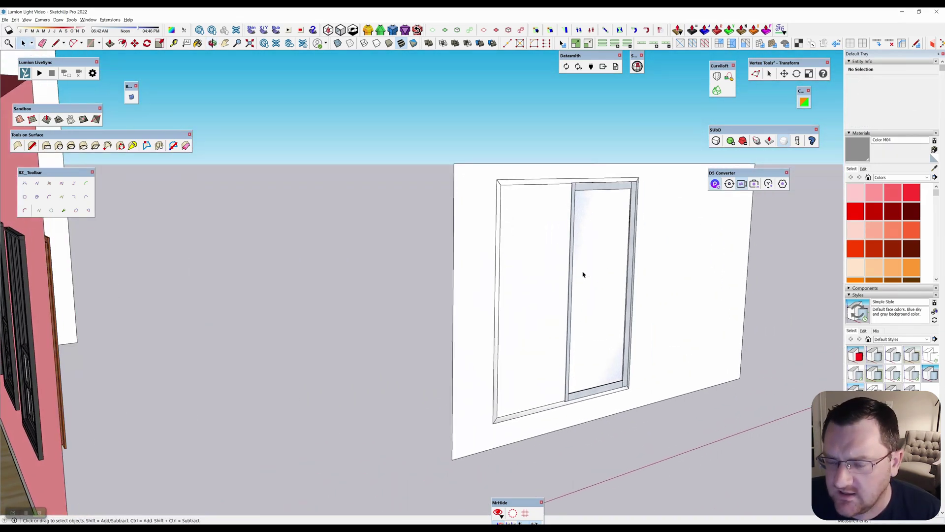
scroll(583, 274, up, 2)
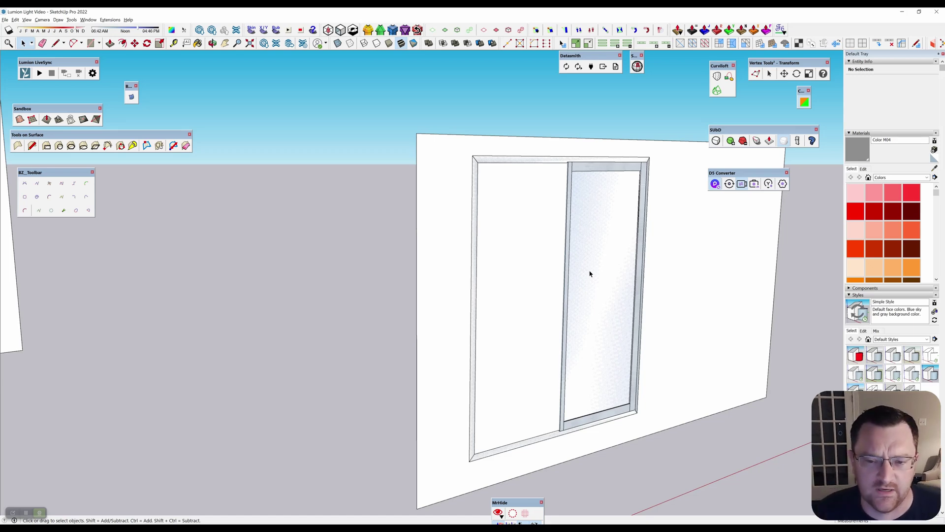
Step: Delete the 3D Warehouse window from the single-face wall
scroll(538, 329, down, 1)
click(559, 321)
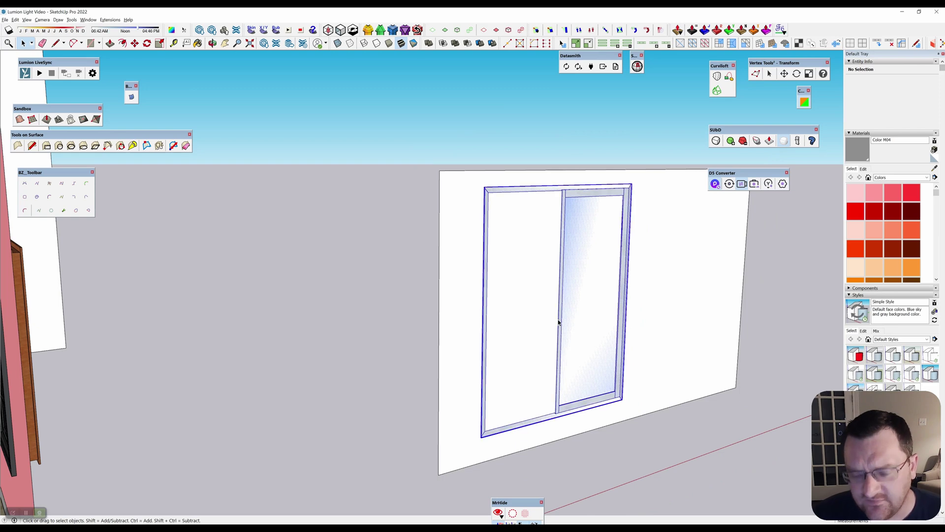
key(Delete)
Step: Copy one of the room's double-hung windows and paste it onto the freestanding single-face wall
middle_drag(418, 390, 432, 450)
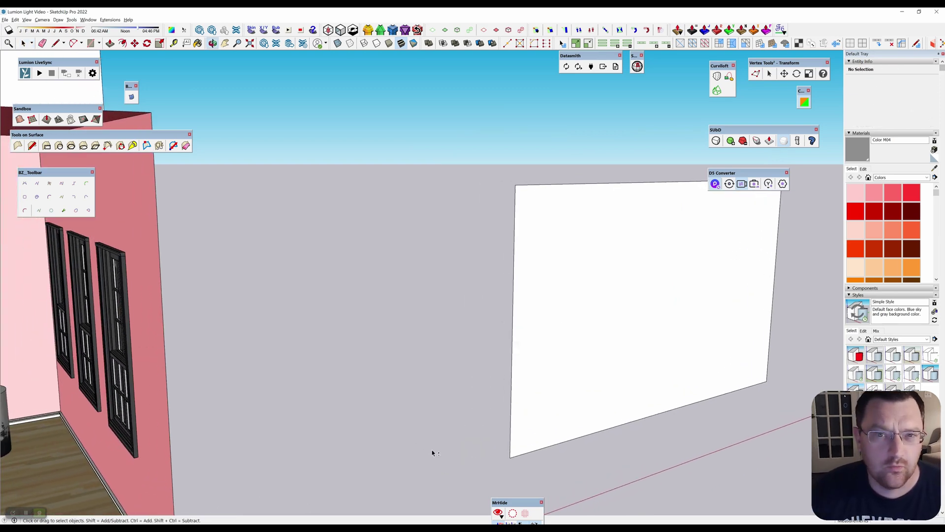
click(123, 386)
middle_drag(137, 388, 436, 247)
key(ctrl+v)
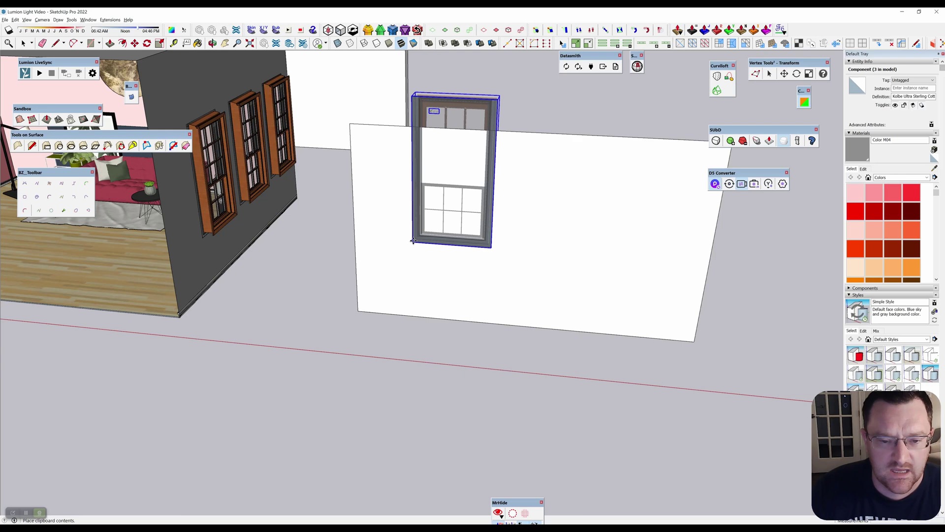
click(388, 301)
key(space)
click(473, 357)
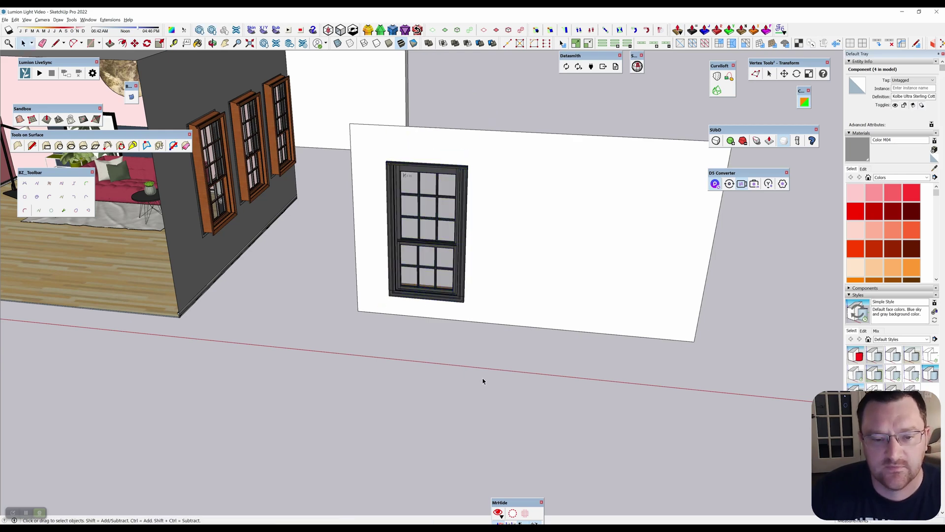
middle_drag(483, 381, 561, 305)
scroll(562, 304, up, 3)
middle_drag(500, 317, 424, 309)
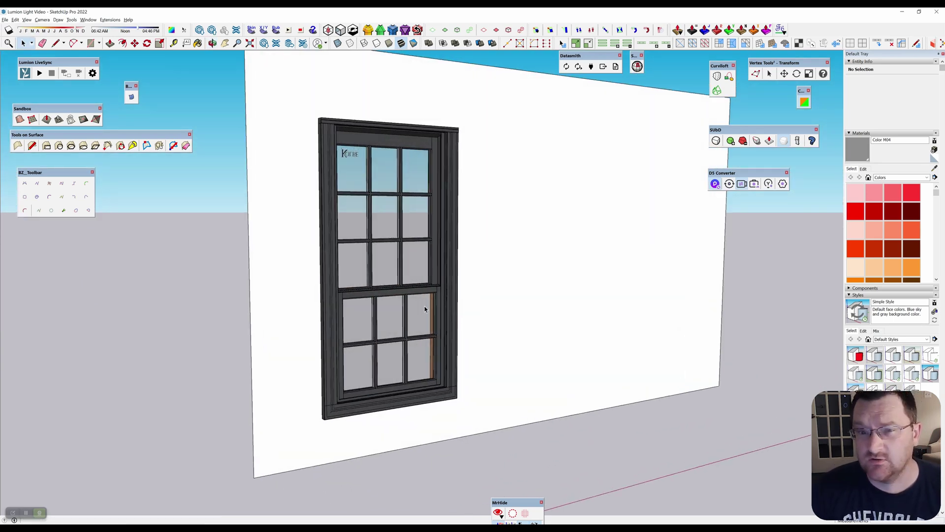
Step: Draw a long, narrow rectangle on the ground beside the single-face wall and extrude it upward into a thick wall
scroll(389, 296, down, 4)
middle_drag(529, 289, 278, 243)
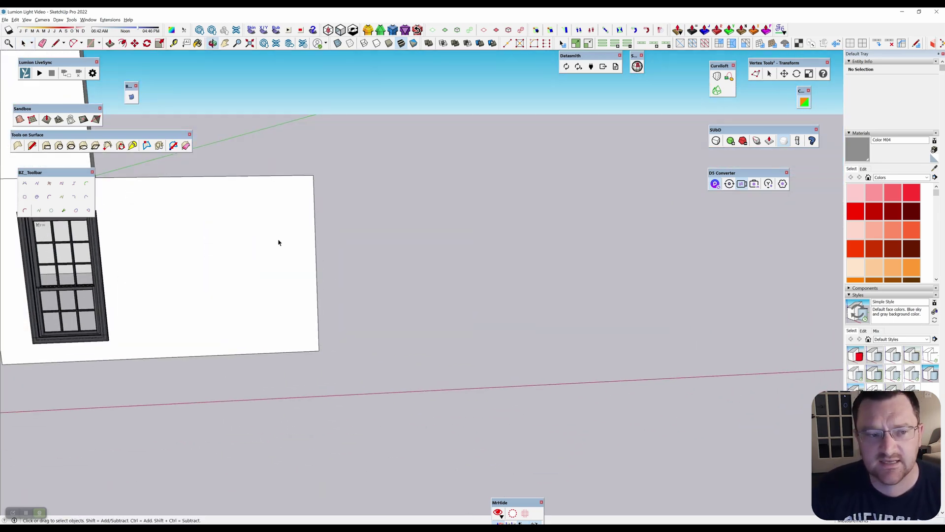
click(92, 44)
mouse_move(433, 302)
middle_down()
mouse_move(401, 298)
mouse_move(291, 323)
middle_up()
click(287, 326)
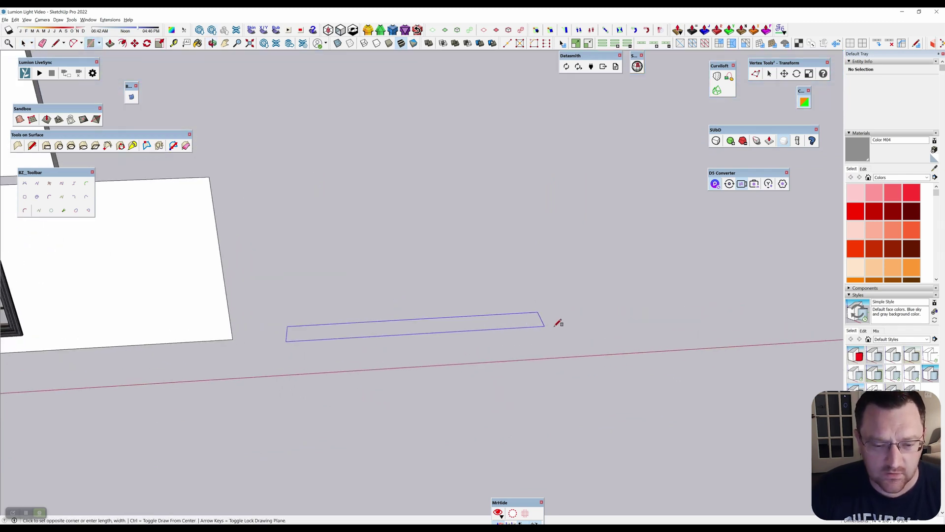
click(575, 323)
middle_drag(527, 324, 724, 363)
key(p)
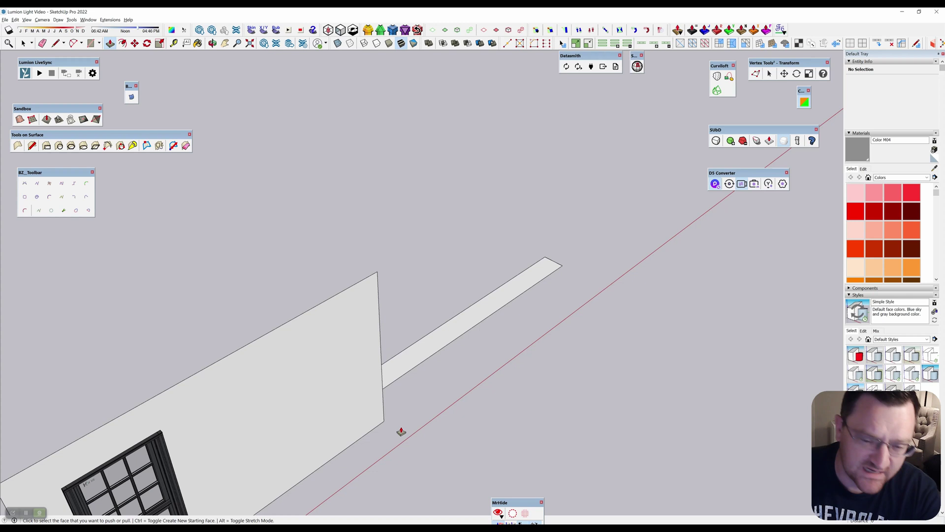
drag(417, 371, 220, 229)
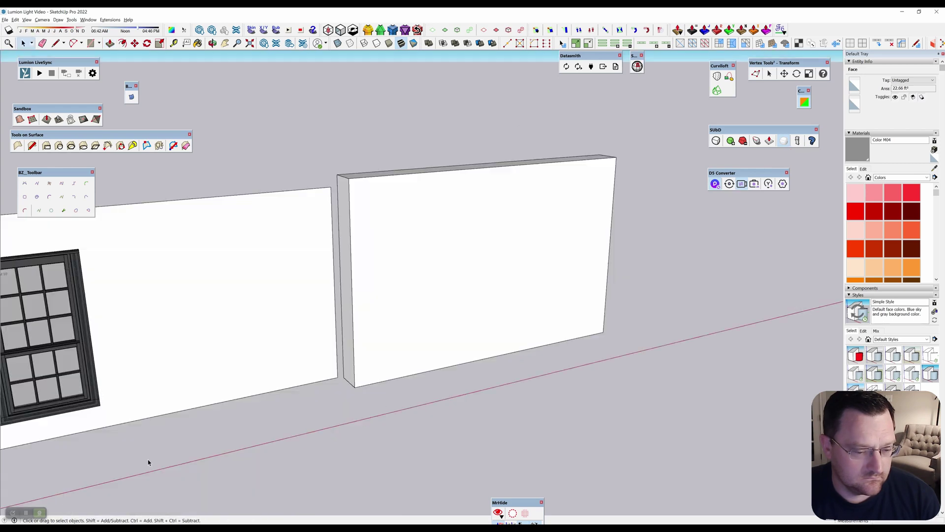
Step: Copy the window from the single-face wall and paste it onto the front face of the thick wall
click(147, 447)
click(85, 373)
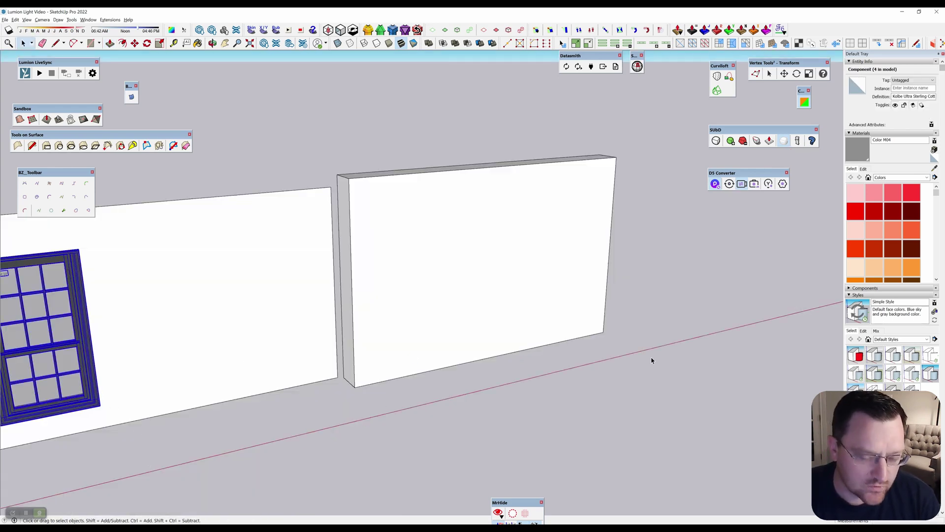
middle_drag(652, 359, 525, 292)
key(ctrl+v)
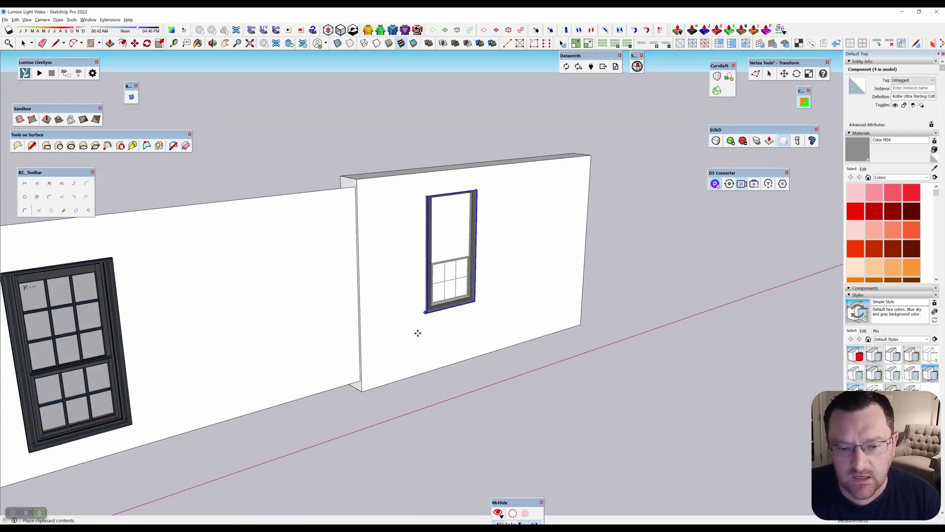
click(400, 340)
middle_drag(559, 369, 388, 144)
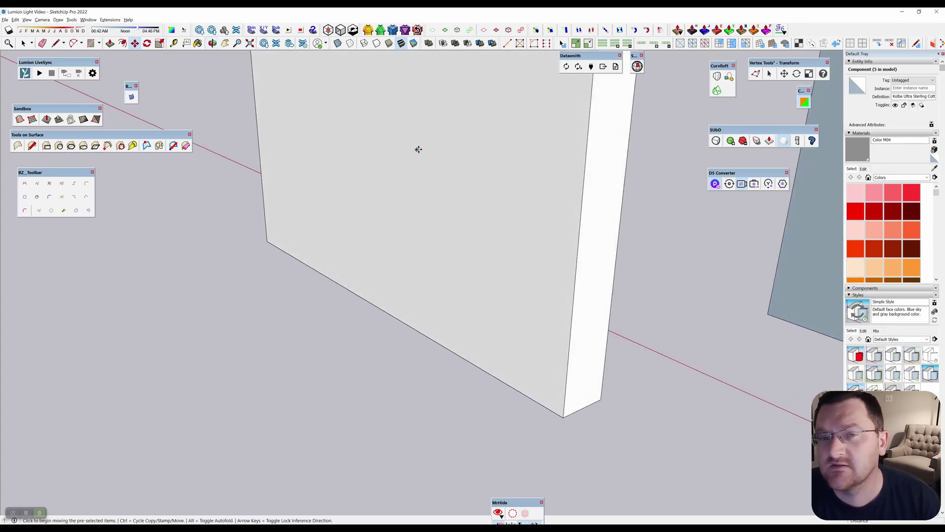
middle_drag(483, 158, 364, 138)
key(space)
key(ctrl+t)
Step: Compare the windows on both freestanding walls and delete the one on the thick wall
click(354, 163)
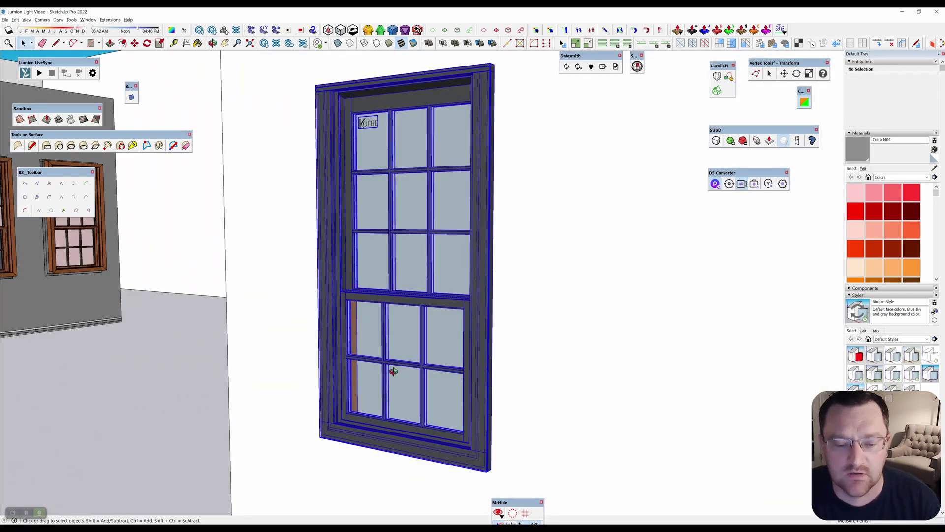
middle_drag(393, 371, 295, 291)
scroll(382, 273, down, 6)
shift+middle_drag(537, 298, 318, 254)
shift+middle_drag(342, 295, 448, 292)
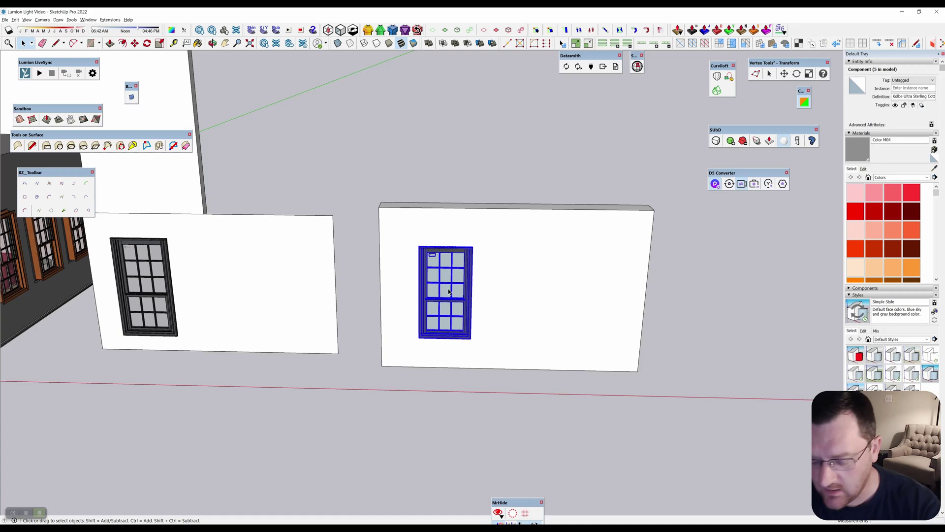
key(Delete)
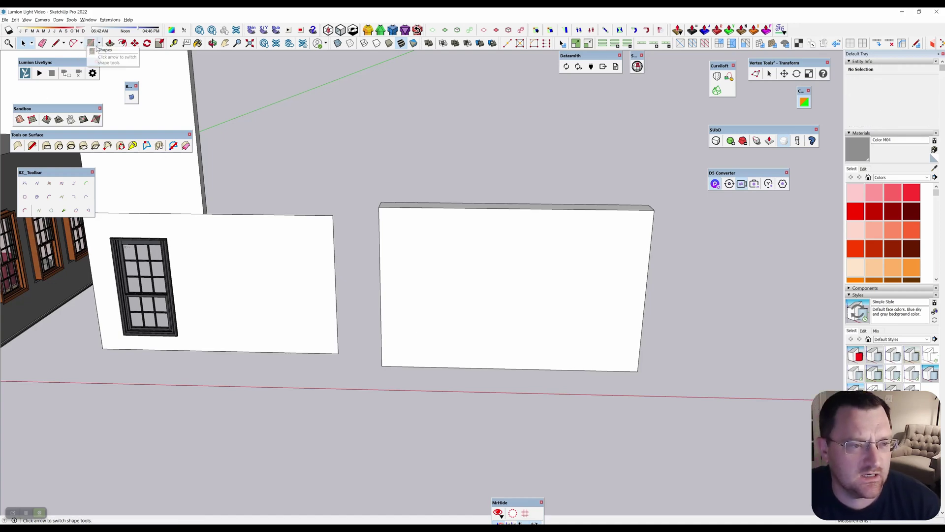
Step: Draw a rectangle on the thick wall's front face as the outline of a window opening
click(100, 45)
click(105, 54)
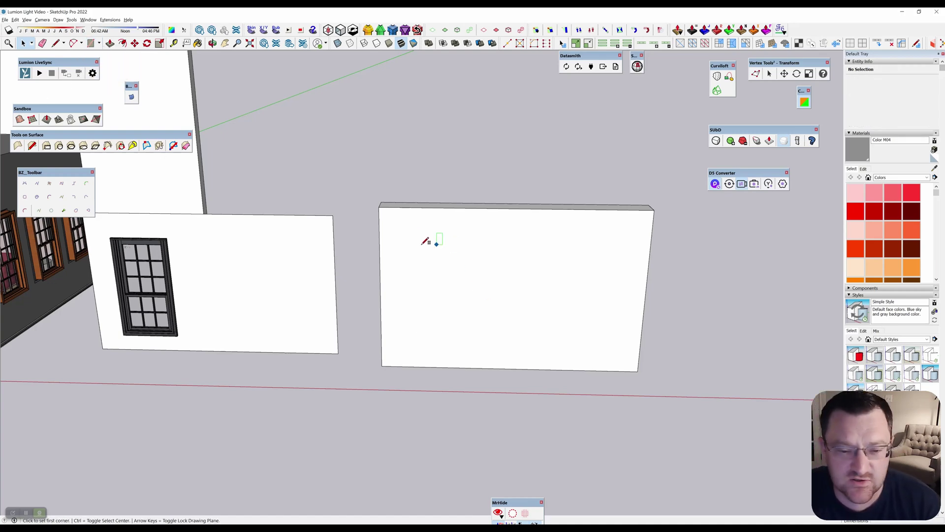
click(414, 241)
click(514, 330)
key(space)
Step: Push the rectangle through the full depth of the thick wall to cut the window opening
middle_drag(515, 330, 396, 411)
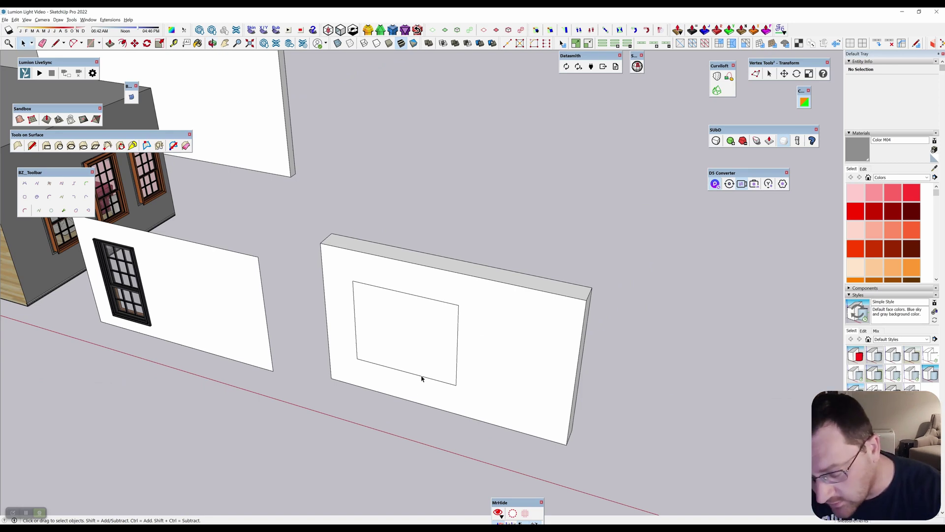
key(p)
click(394, 345)
click(434, 291)
key(ctrl+z)
middle_drag(397, 362, 570, 183)
click(406, 348)
click(409, 346)
Step: Paste the copied window and move it into the thick wall's opening, resting on the opening's bottom edge
middle_drag(515, 267, 489, 283)
key(ctrl+v)
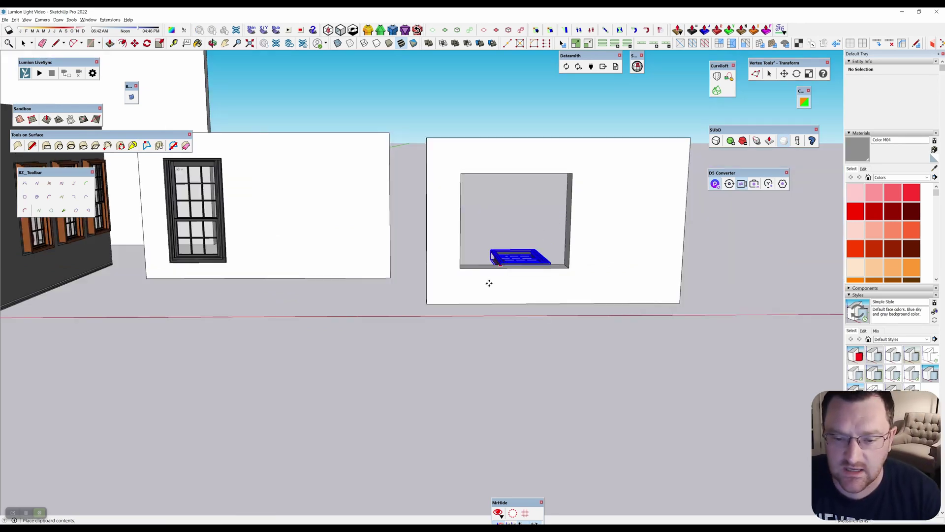
click(456, 274)
scroll(468, 267, up, 3)
click(448, 280)
click(439, 280)
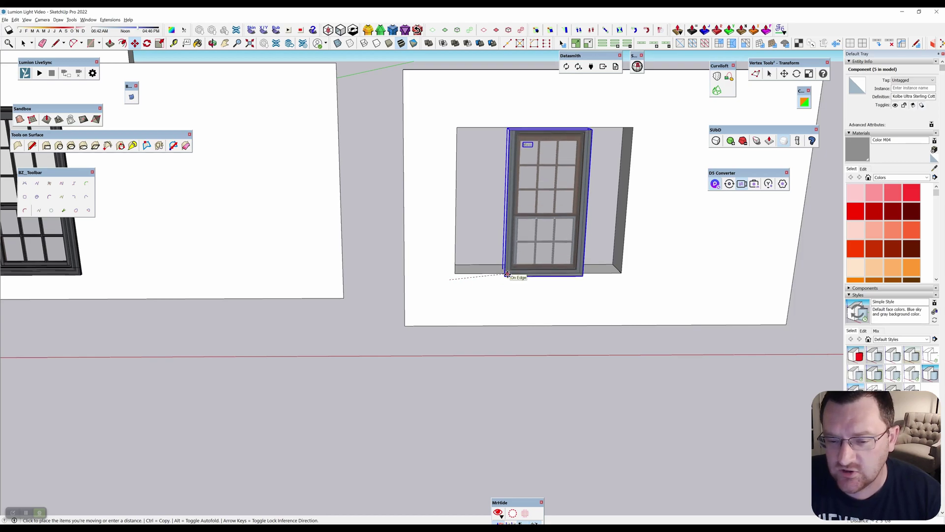
click(518, 270)
Step: Push/pull the opening's nearer side jamb flush against the window frame
scroll(517, 271, up, 2)
middle_drag(664, 209, 565, 249)
scroll(557, 261, up, 3)
key(p)
click(486, 291)
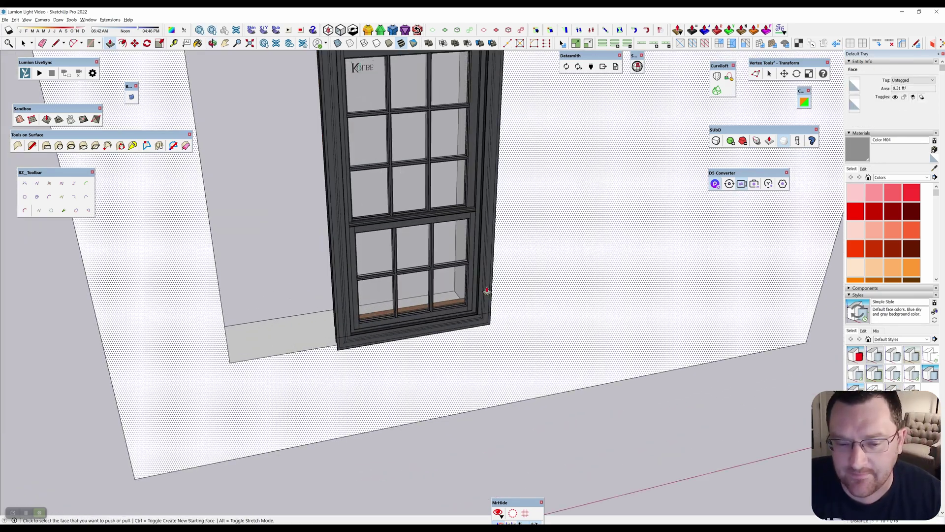
Step: Push the thick wall's back face so the wall's depth fits behind the window's wooden interior frame
middle_drag(485, 291, 436, 358)
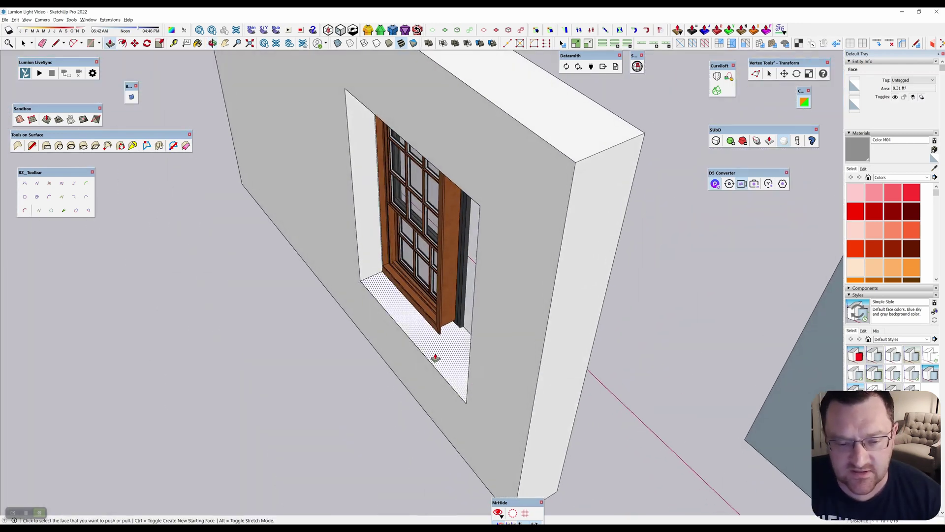
click(392, 323)
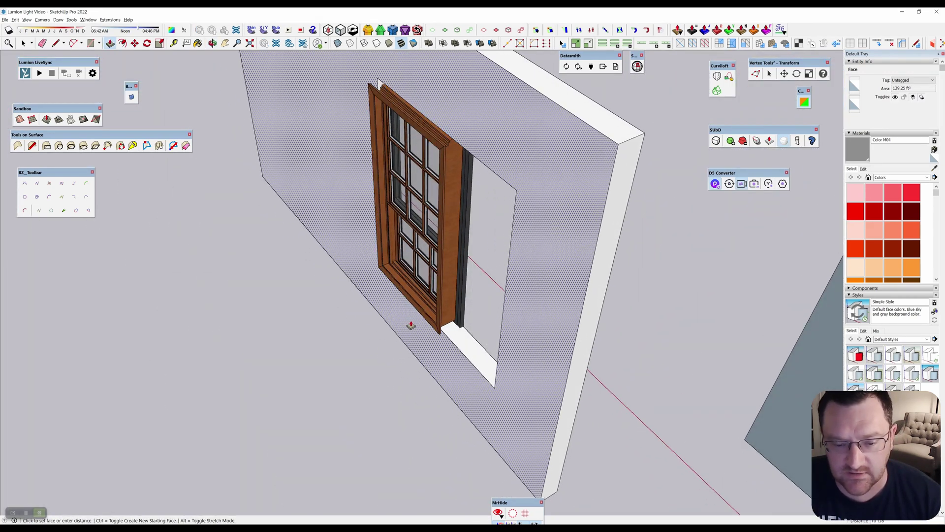
click(408, 324)
Step: Push/pull the opposite jamb to the window frame to close the remaining gap beside the window
middle_drag(408, 324, 515, 321)
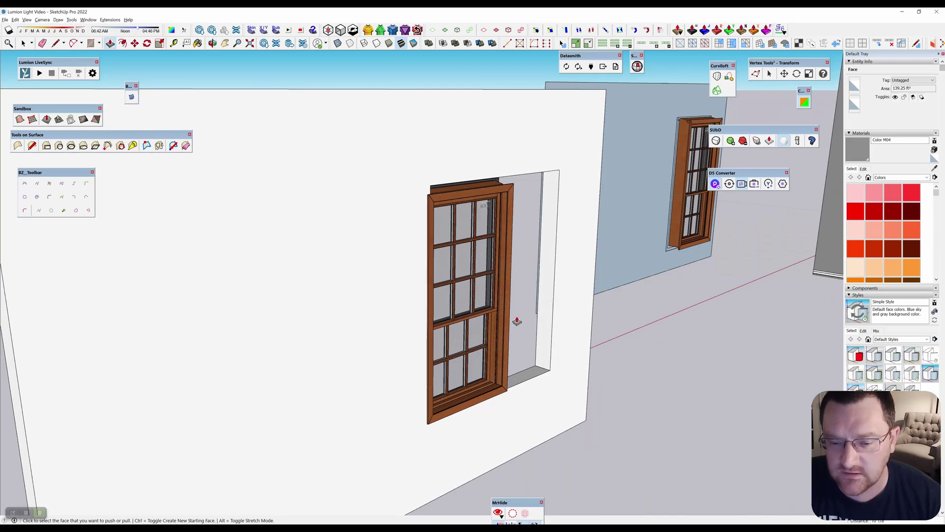
click(540, 341)
click(503, 361)
middle_drag(503, 361, 429, 252)
key(space)
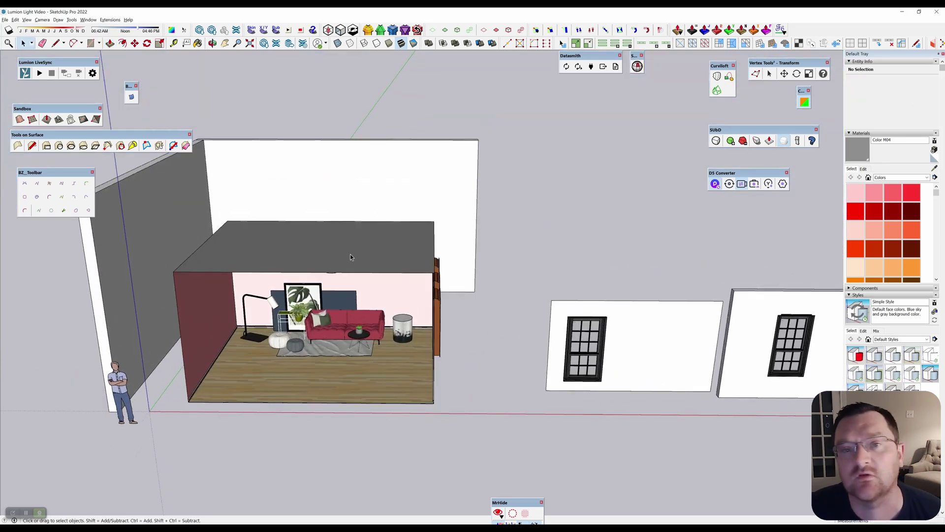
Step: Switch to the imported room model in D5 Render
middle_drag(527, 244, 601, 161)
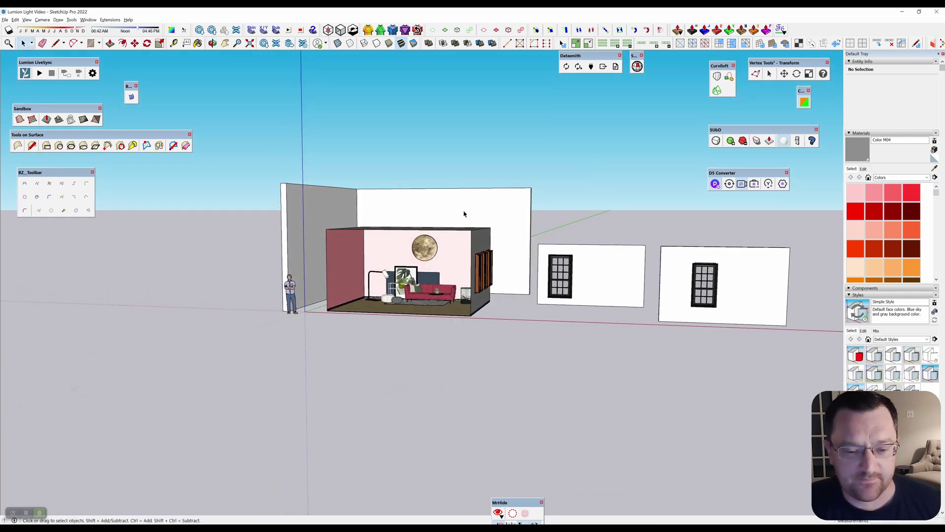
scroll(389, 247, up, 4)
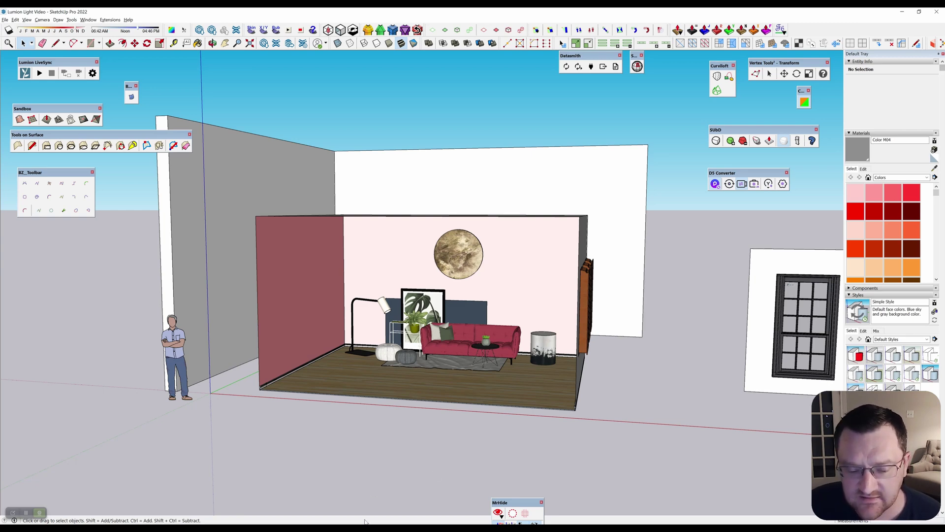
key(alt+Tab)
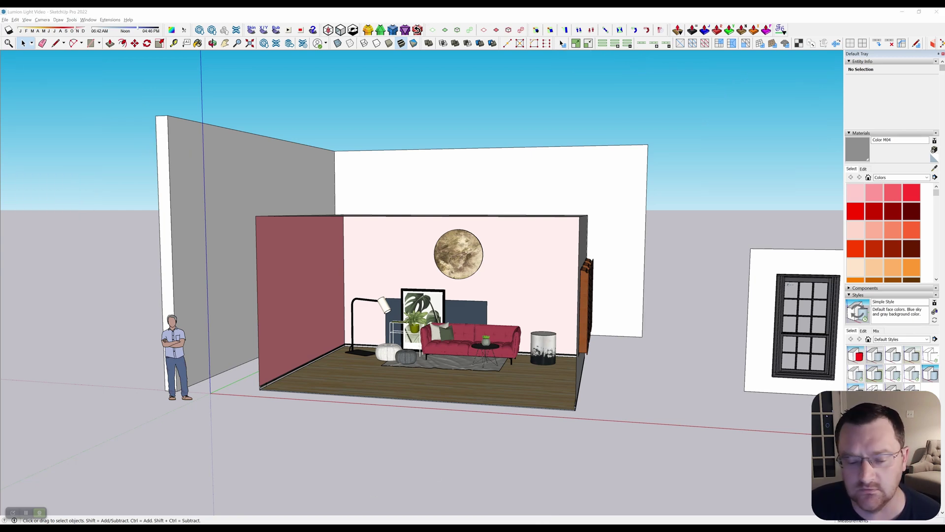
mouse_move(372, 523)
click(369, 492)
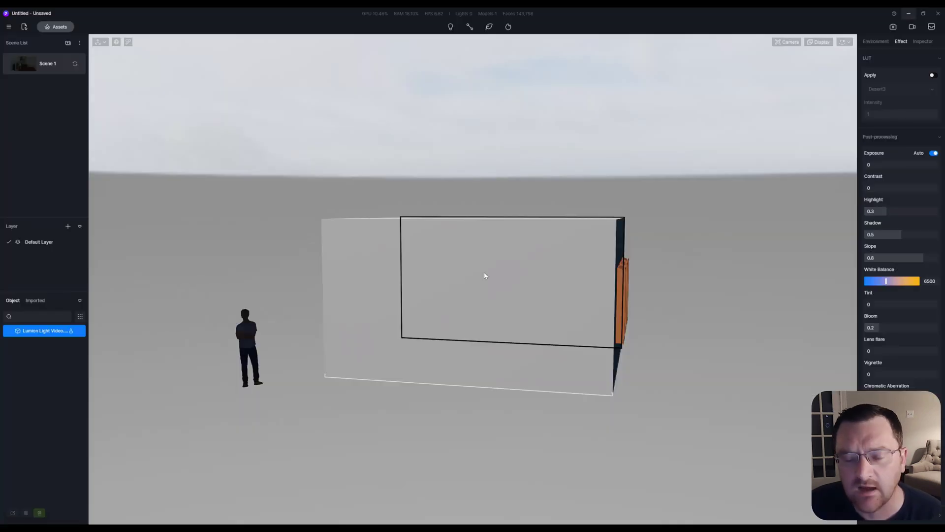
Step: Move into the room and examine the back wall, ceiling edge and baseboard for light leaks
right_drag(566, 283, 699, 267)
key(w)
scroll(699, 266, up, 5)
scroll(547, 280, down, 2)
right_drag(546, 280, 667, 236)
scroll(668, 237, up, 3)
scroll(586, 196, down, 3)
scroll(589, 207, up, 3)
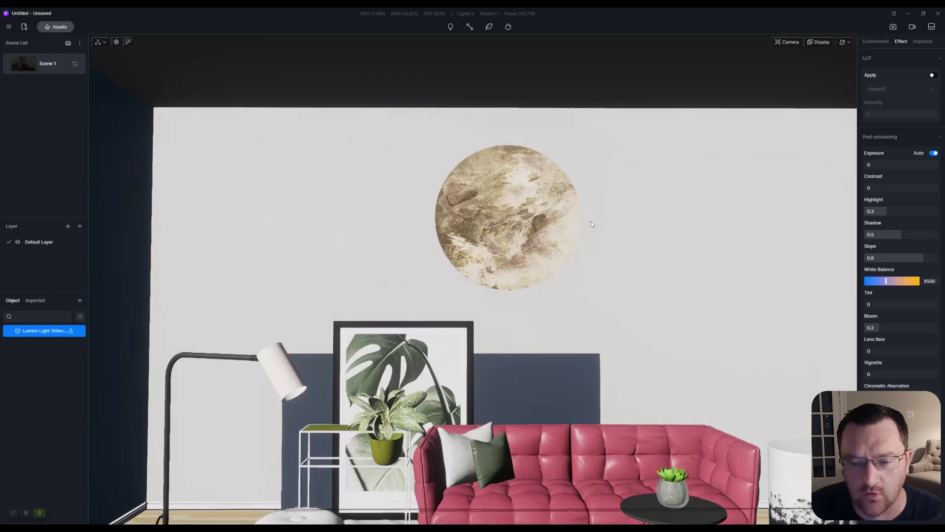
right_drag(591, 222, 474, 236)
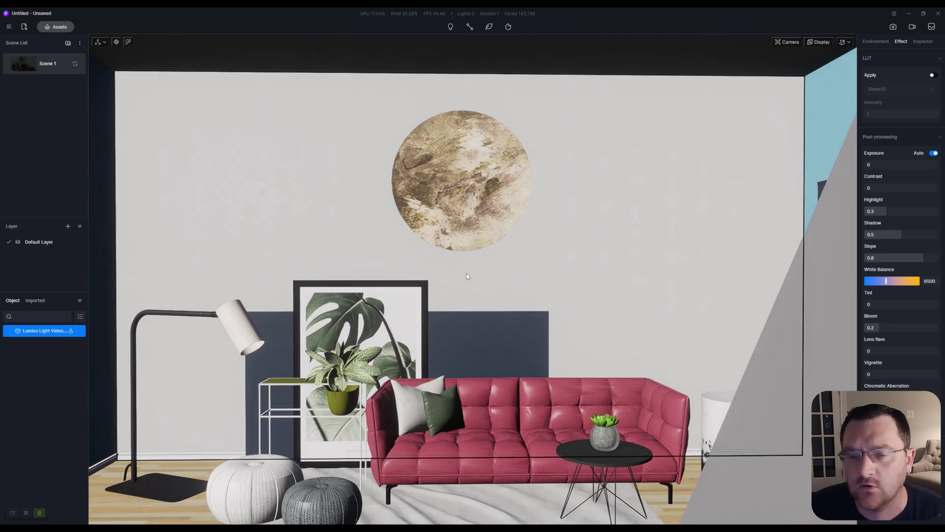
Step: Open the environment settings and examine the room's ceiling edge and both back corners for light leaks under the Partly Cloudy HDRI
right_drag(466, 274, 468, 218)
click(876, 42)
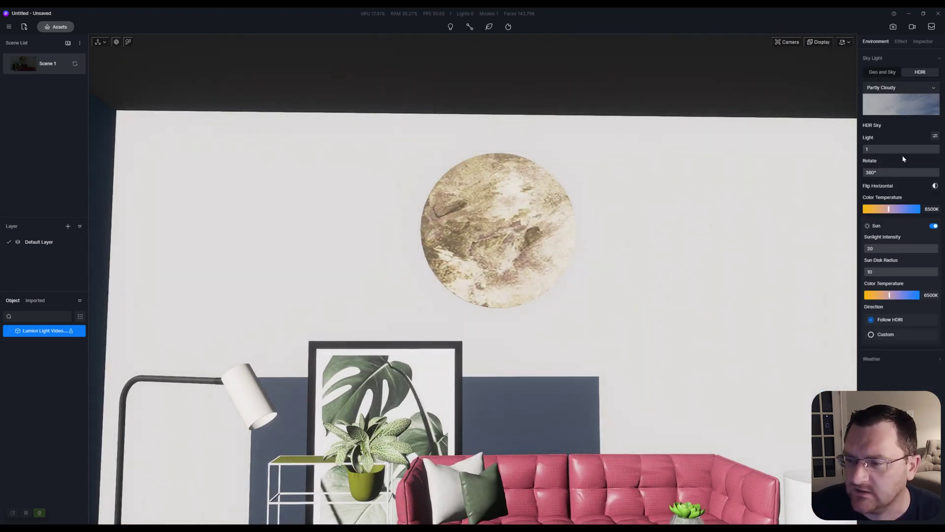
click(906, 112)
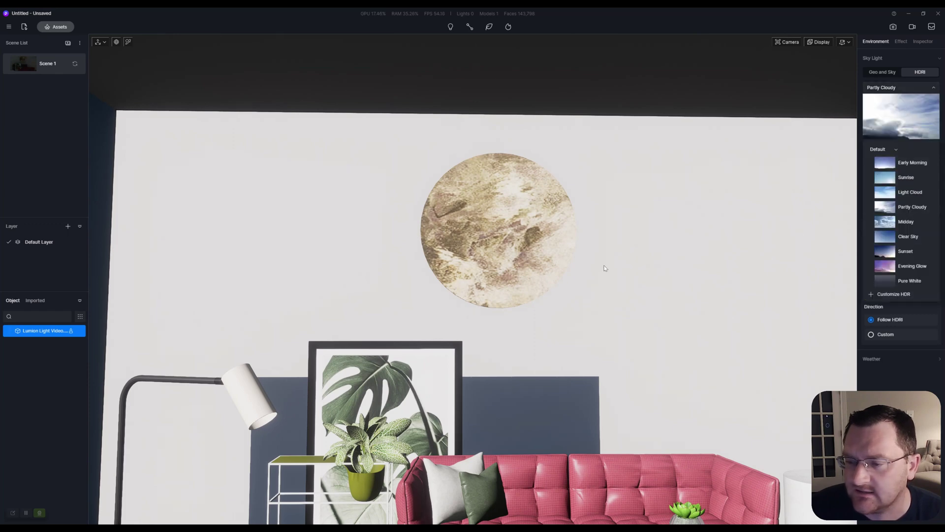
right_drag(605, 268, 354, 157)
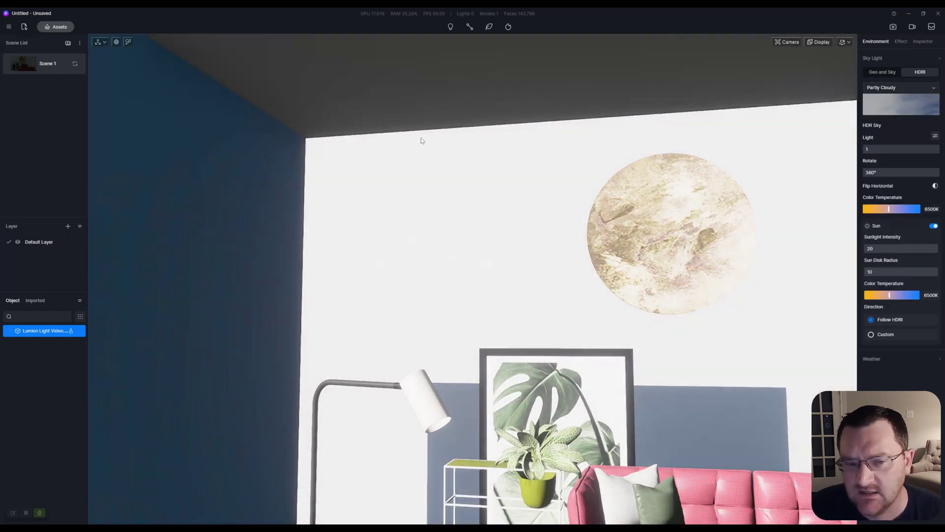
right_drag(421, 141, 628, 184)
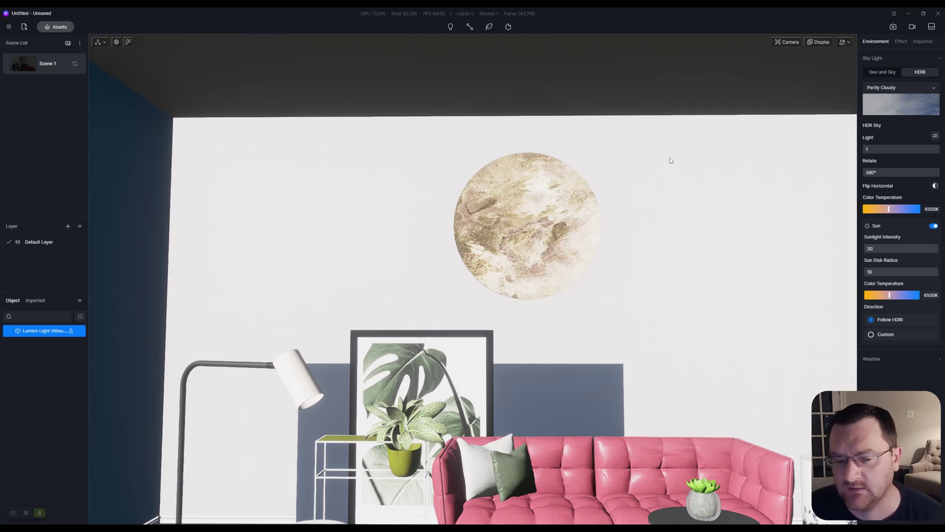
right_drag(740, 240, 606, 203)
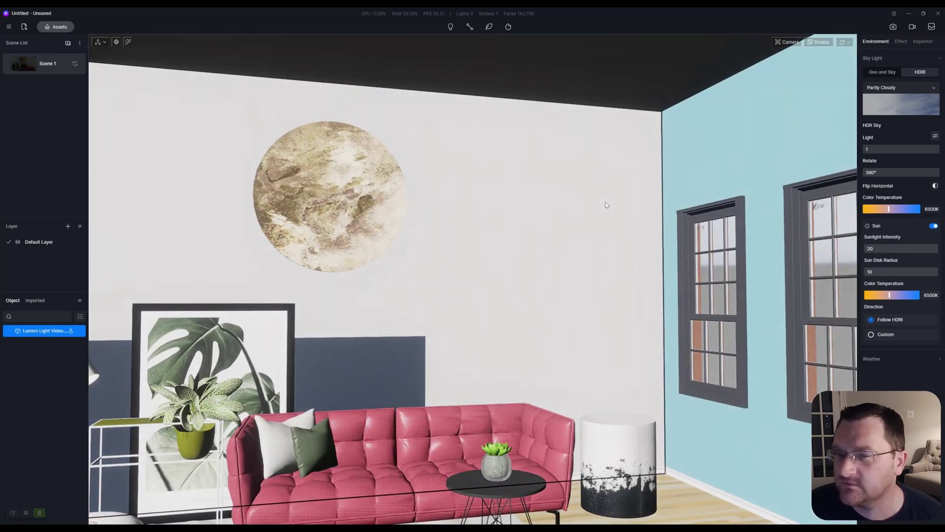
right_drag(510, 167, 682, 165)
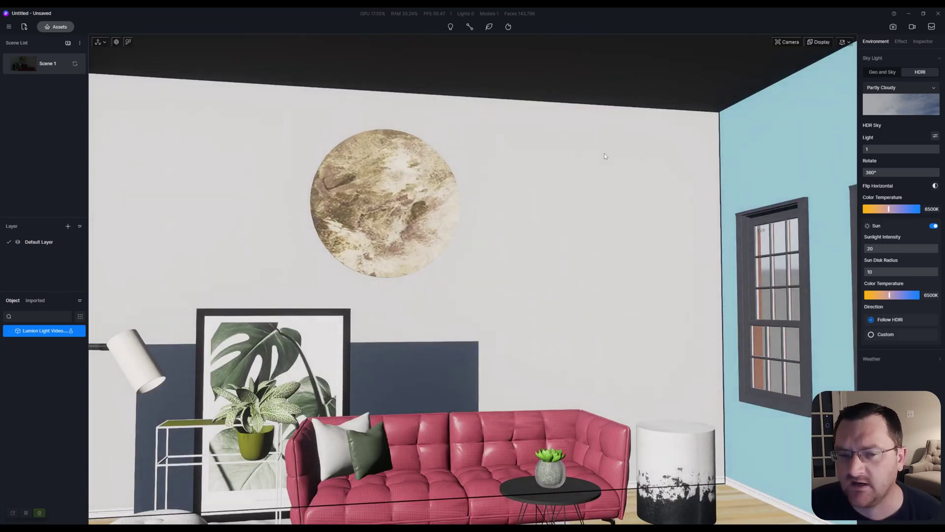
Step: Switch the HDRI sky to Sunrise and move outside to view the building's exterior against the sky
click(887, 87)
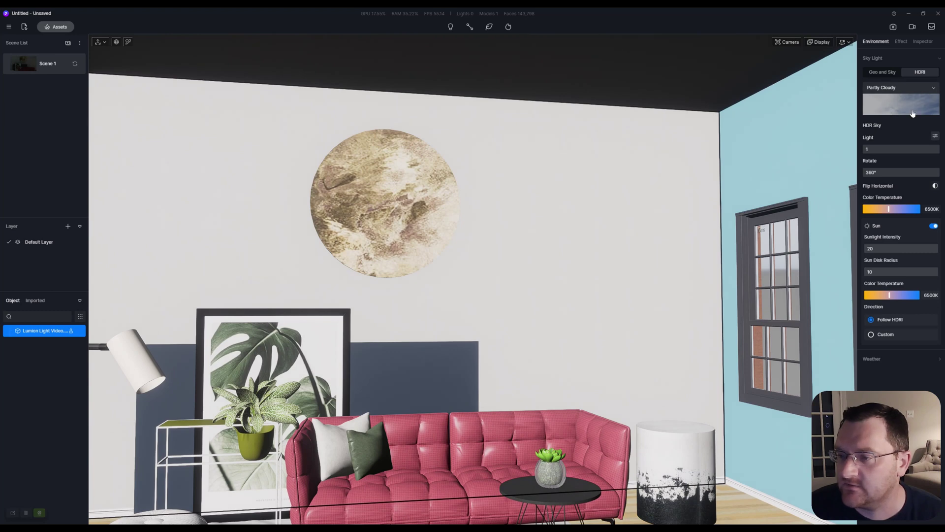
click(888, 179)
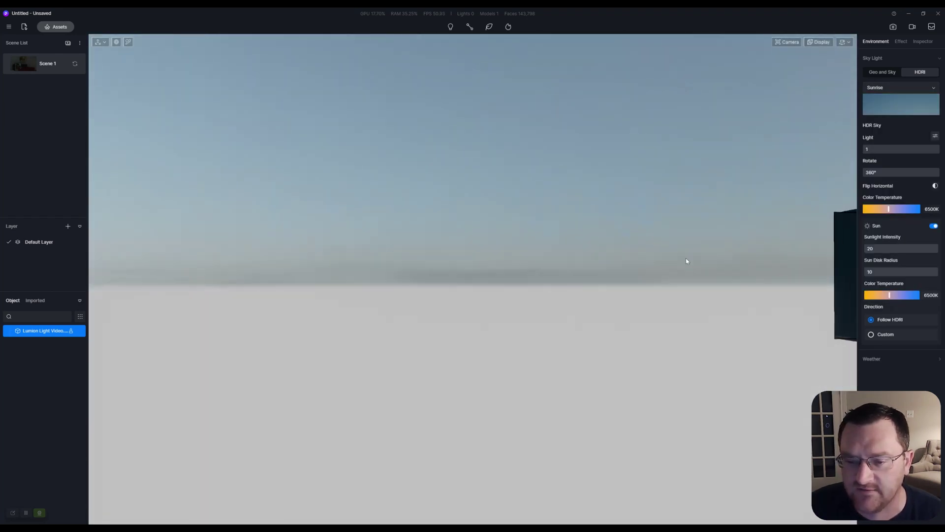
right_drag(686, 258, 463, 212)
key(w)
key(d)
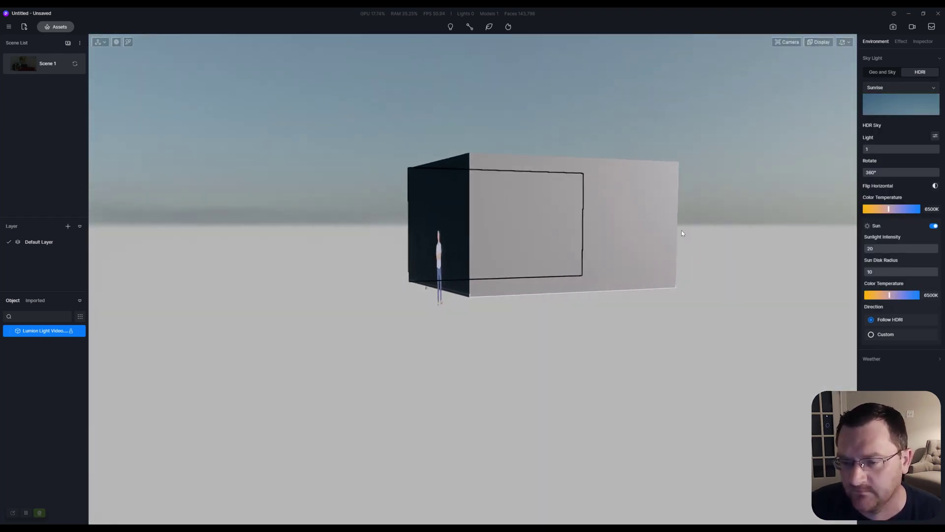
right_drag(682, 229, 797, 252)
right_drag(361, 205, 822, 162)
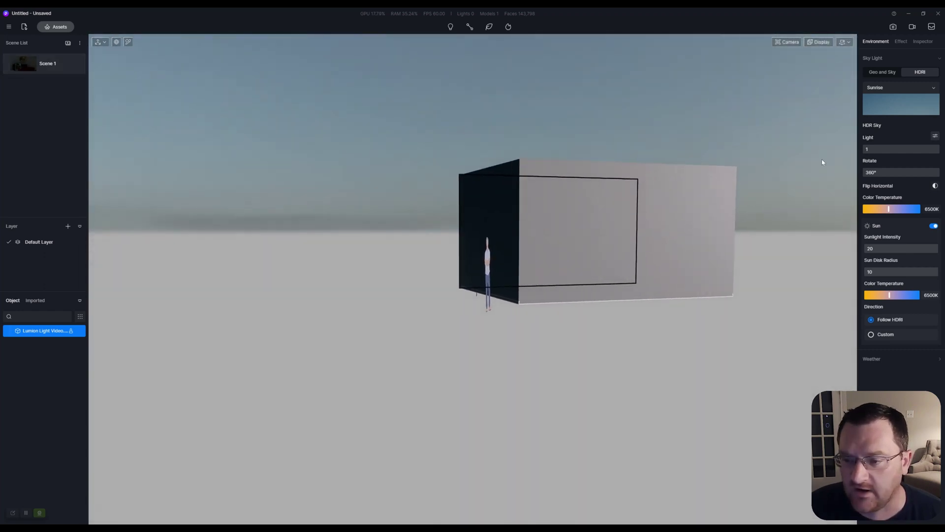
Step: Rotate the HDR sky to 131.5° and bring the sun into view behind the building
drag(926, 173, 891, 174)
key(d)
right_drag(646, 268, 531, 261)
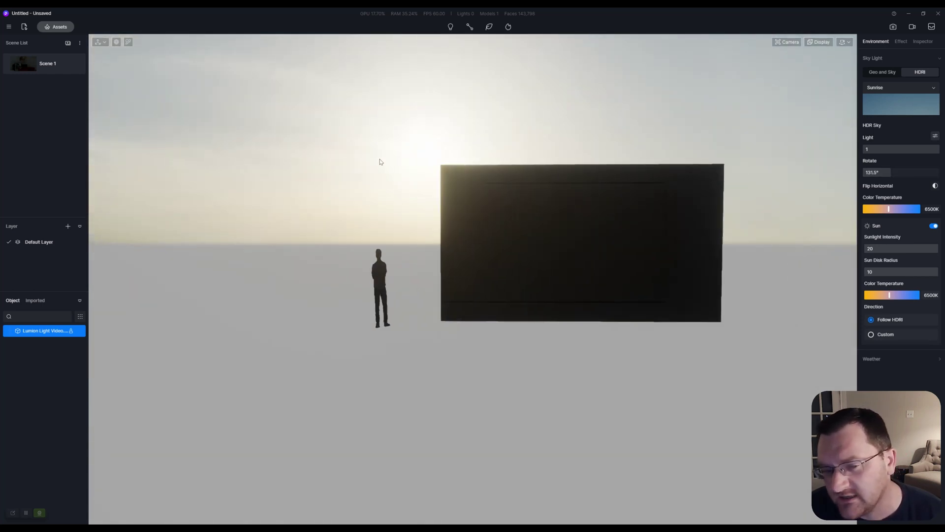
Step: Move back inside through the exterior wall and examine the back wall, ceiling edge and corner for light leaks
key(a)
key(w)
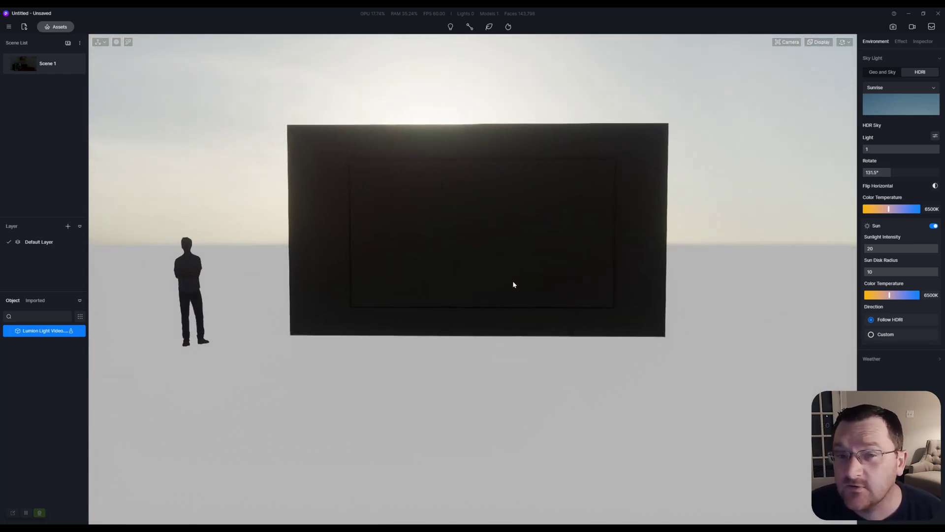
right_drag(512, 281, 508, 245)
scroll(508, 248, up, 5)
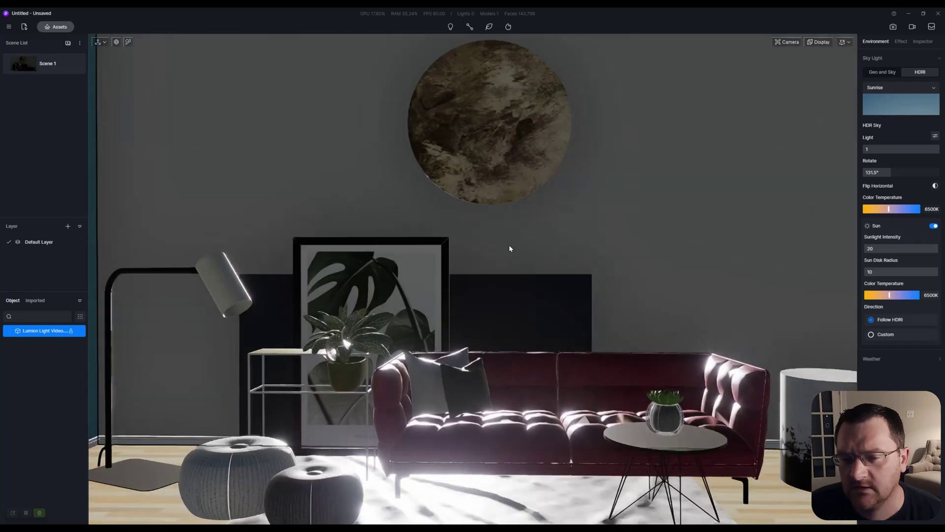
scroll(523, 217, down, 4)
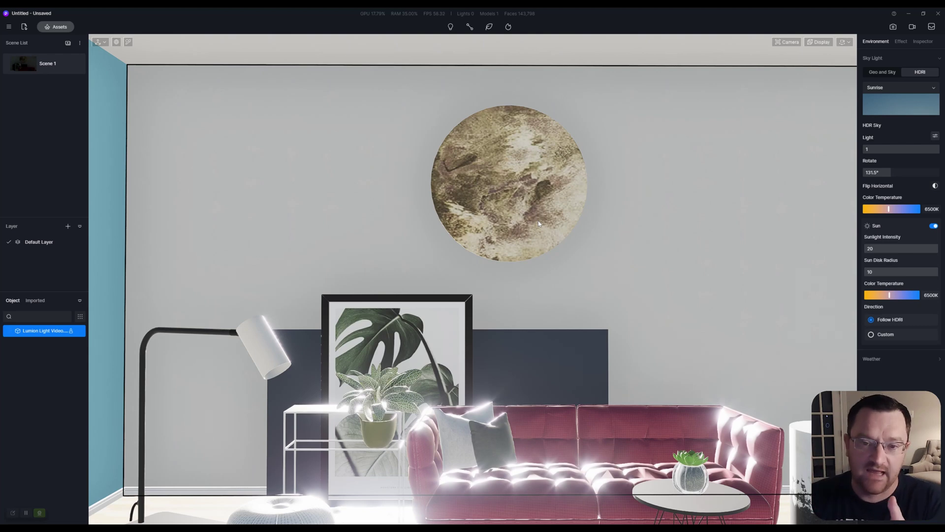
right_drag(433, 164, 339, 123)
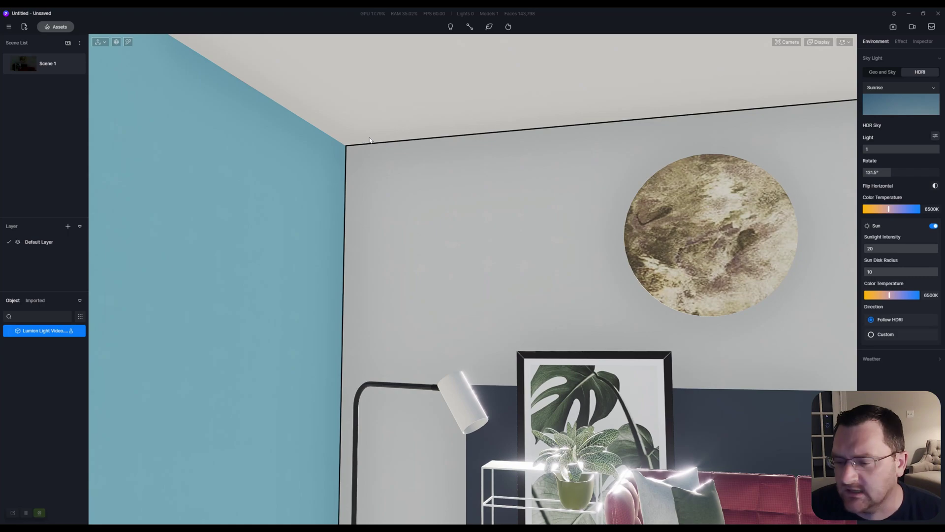
right_drag(353, 193, 596, 229)
Step: Set the HDR sky rotation to 112.5° and check the back wall from inside the room for light leaks
mouse_move(886, 172)
mouse_down()
mouse_move(941, 177)
mouse_move(887, 172)
mouse_up()
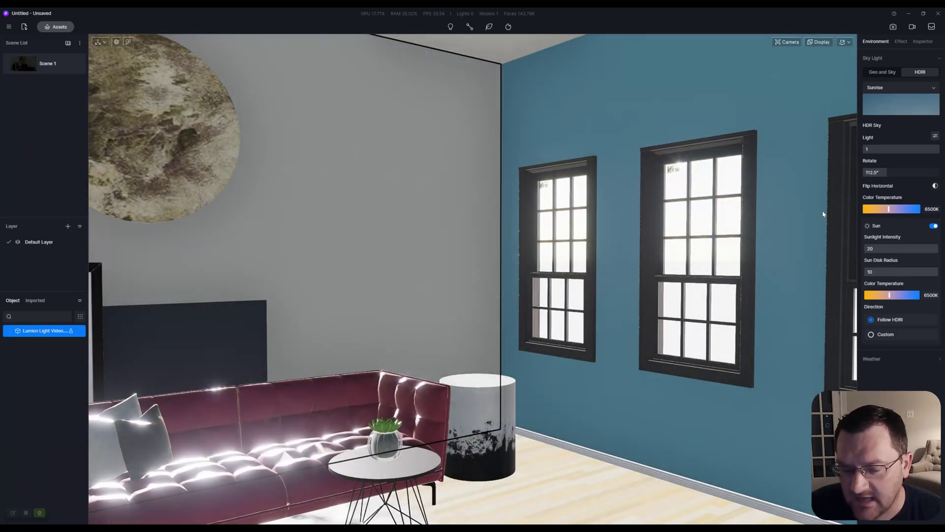
right_drag(581, 266, 235, 250)
scroll(192, 258, down, 5)
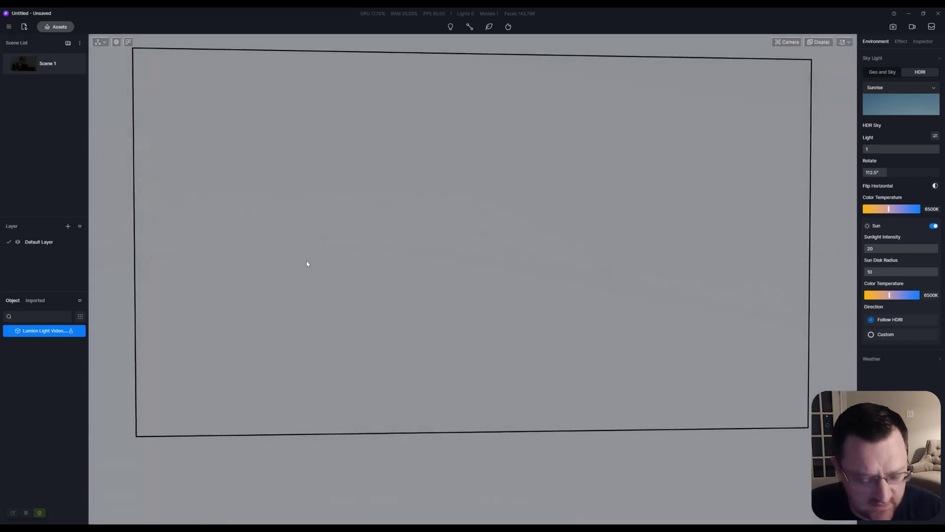
scroll(288, 259, up, 2)
right_drag(291, 243, 280, 229)
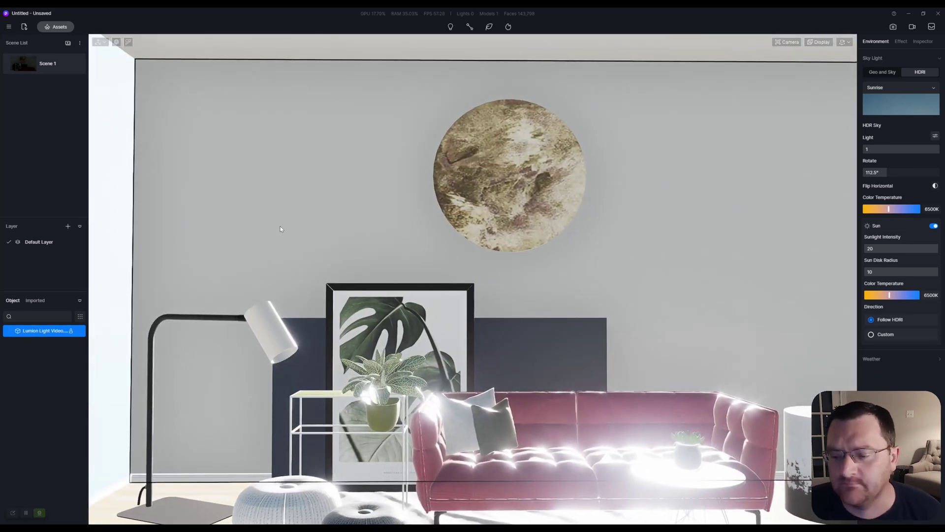